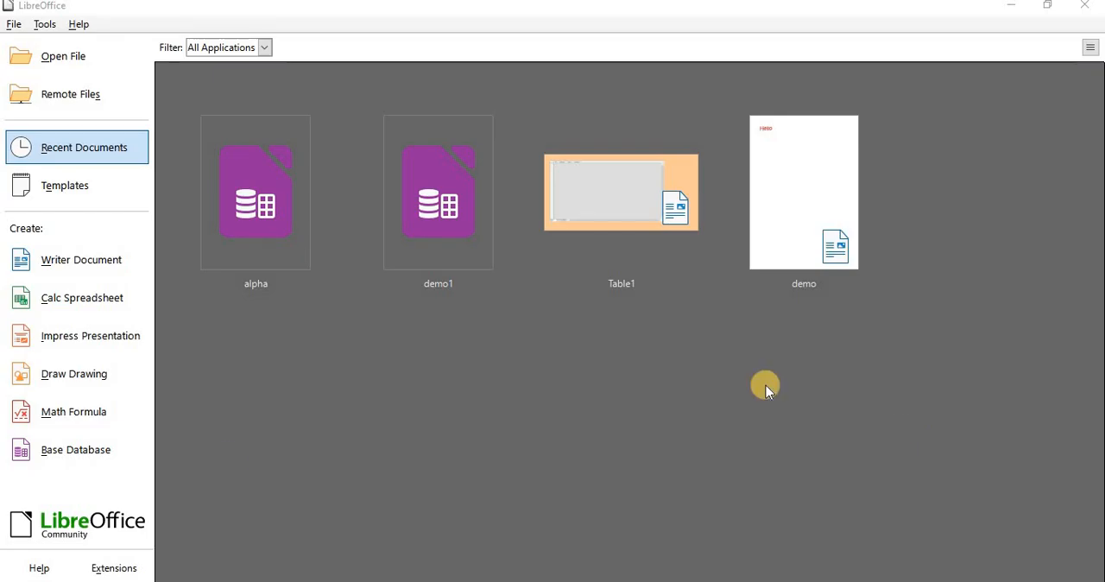
# - Open the existing database file alpha from the recently used list through the Base Database Wizard
pyautogui.click(62, 466)
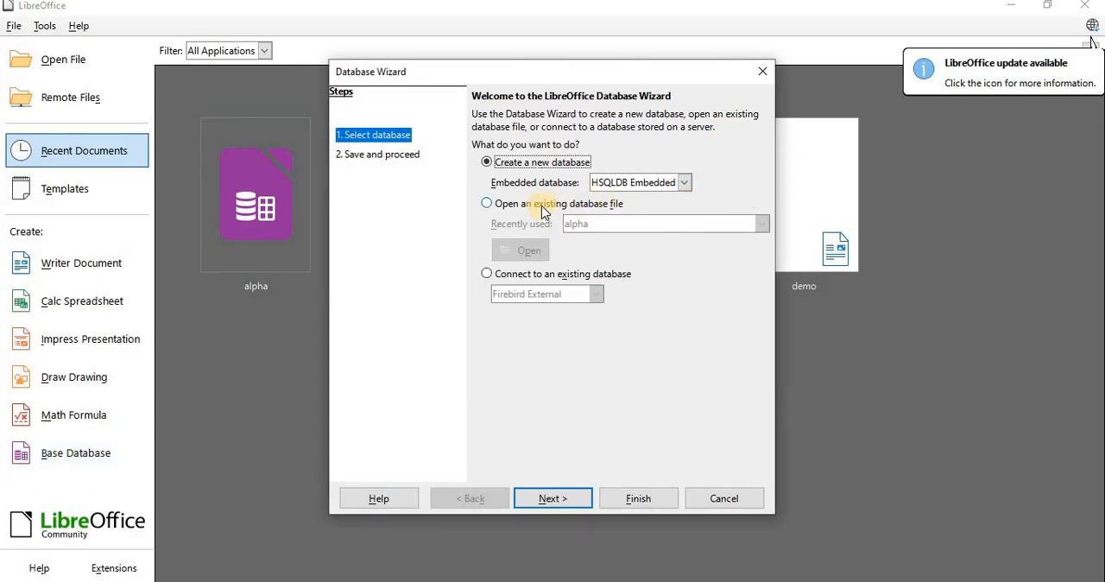
pyautogui.click(518, 204)
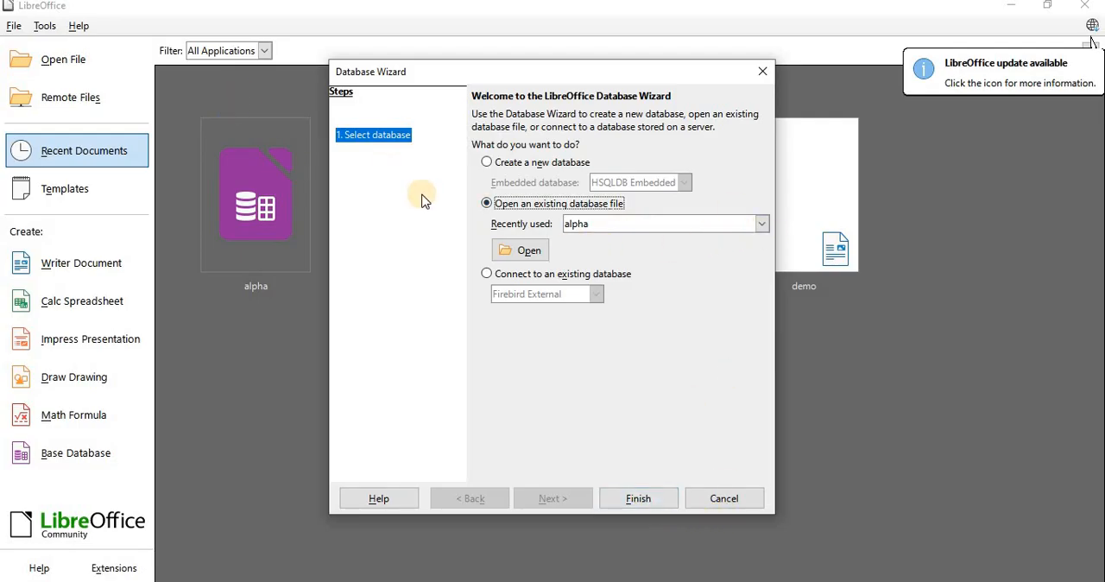
pyautogui.click(763, 223)
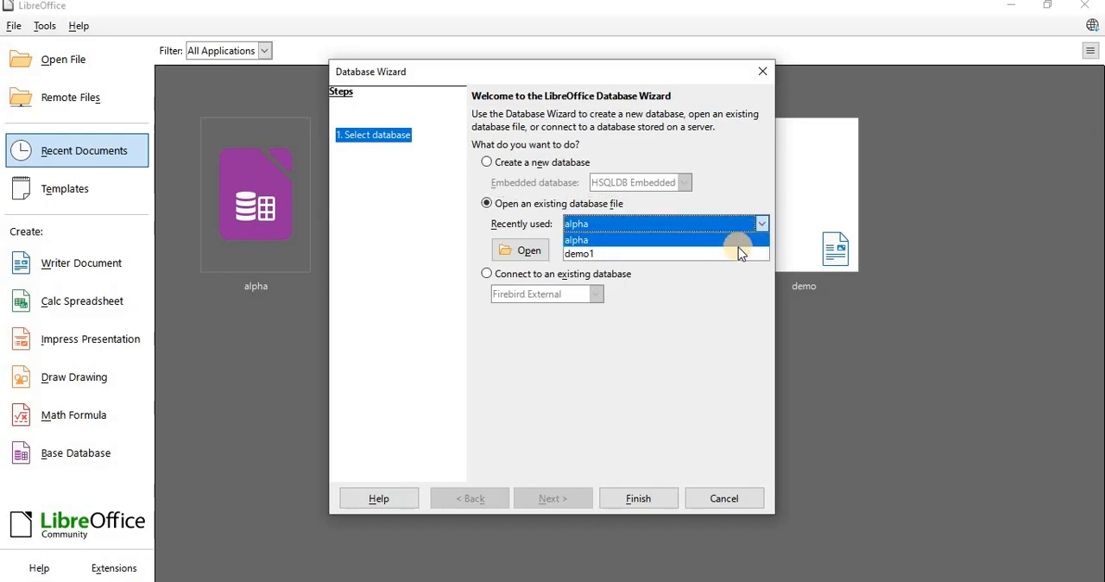
pyautogui.click(585, 241)
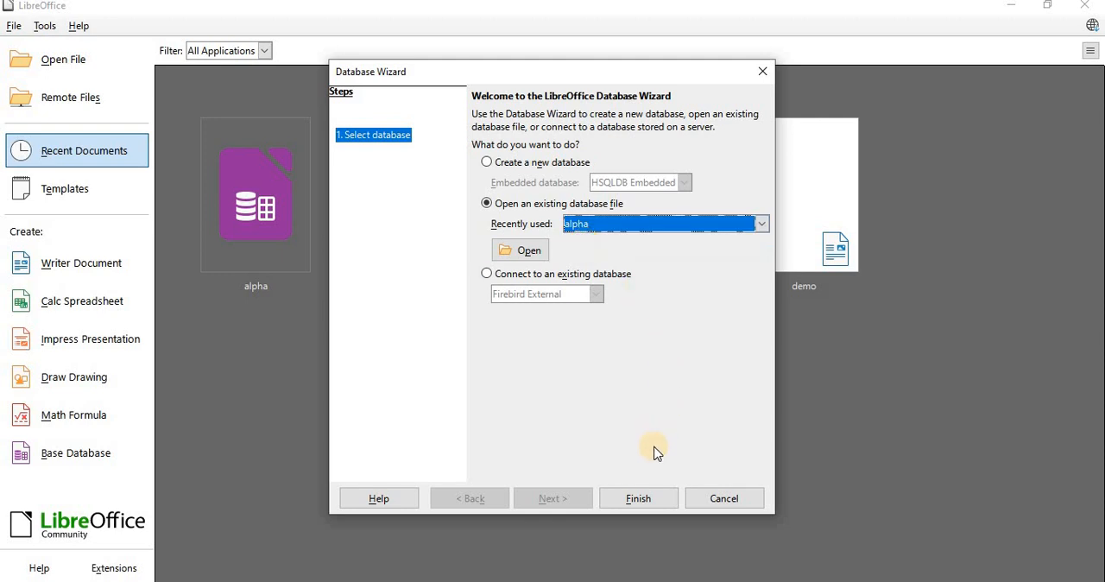
pyautogui.click(637, 500)
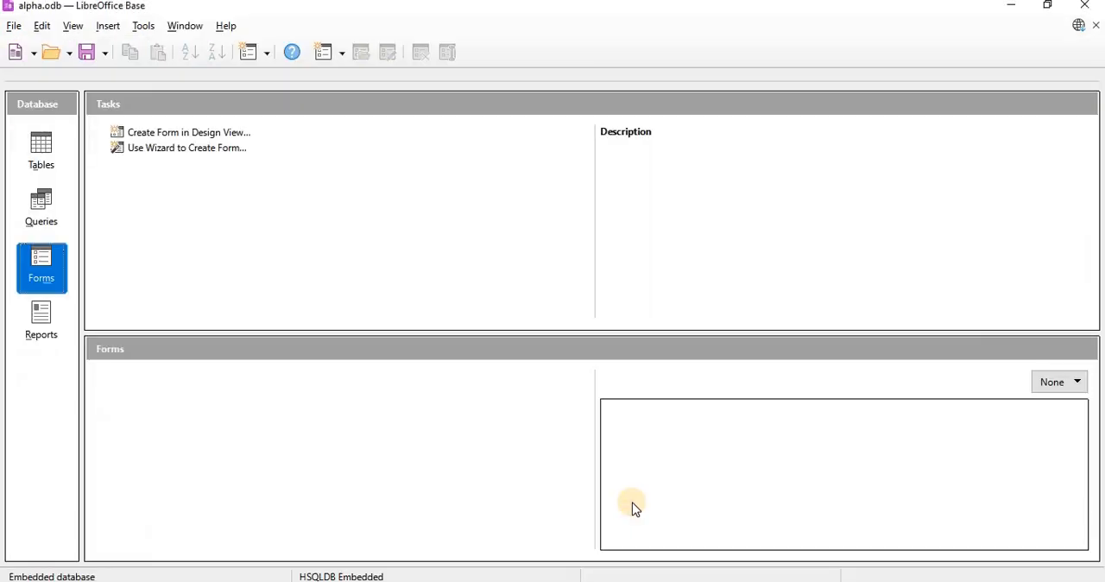
# - Switch to the database's tables, read the table creation task descriptions and start the wizard for creating a table
pyautogui.click(49, 158)
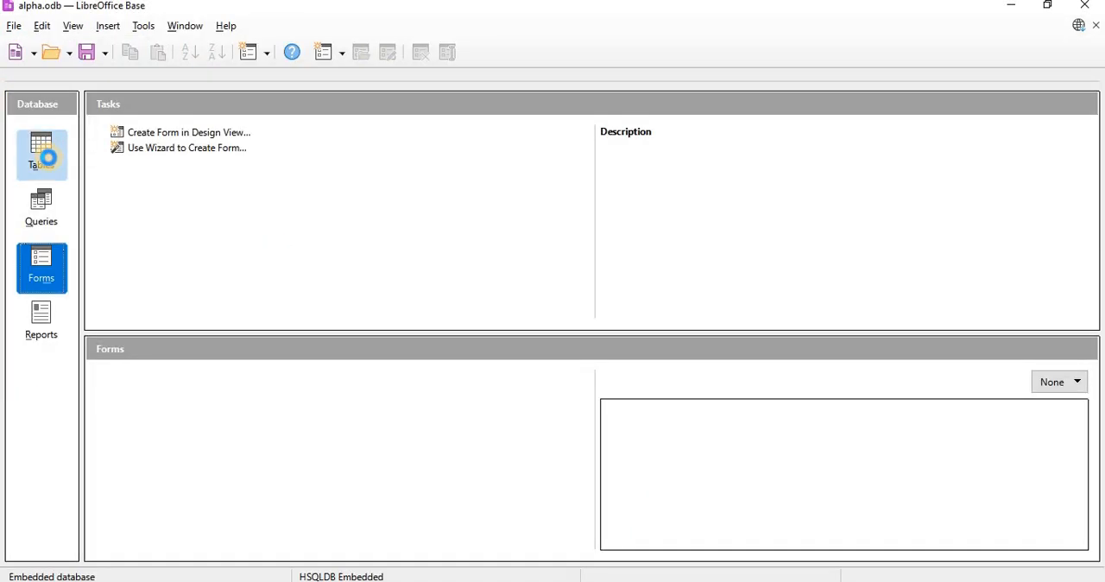
pyautogui.click(133, 380)
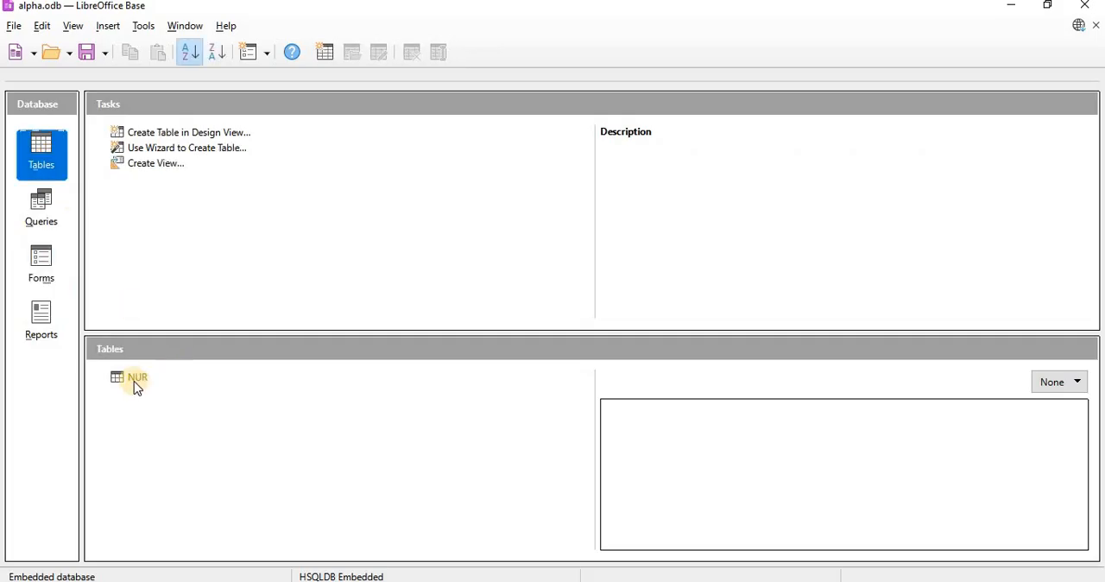
pyautogui.click(162, 150)
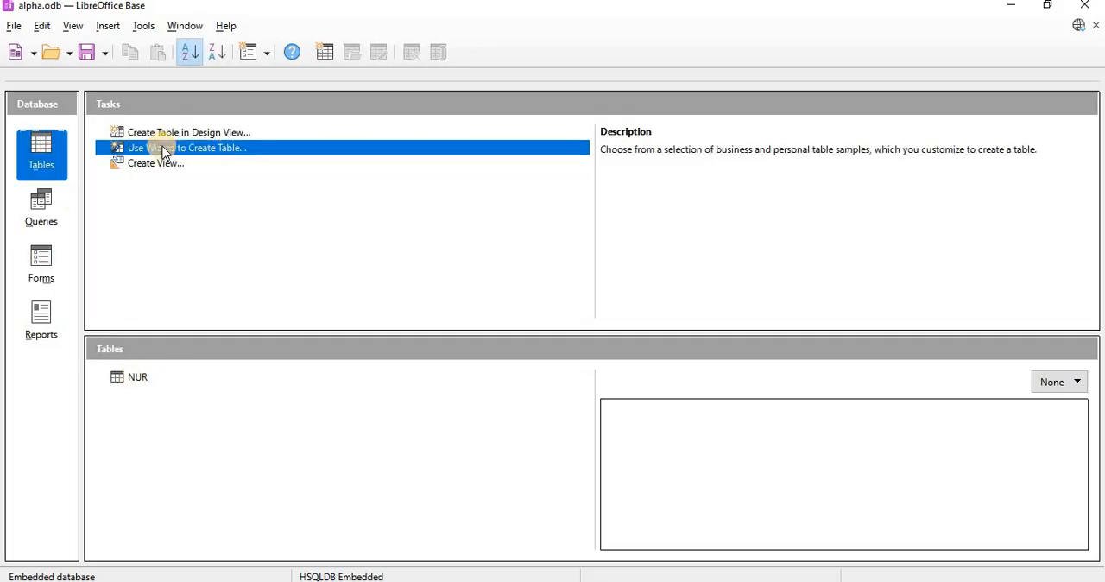
pyautogui.click(181, 133)
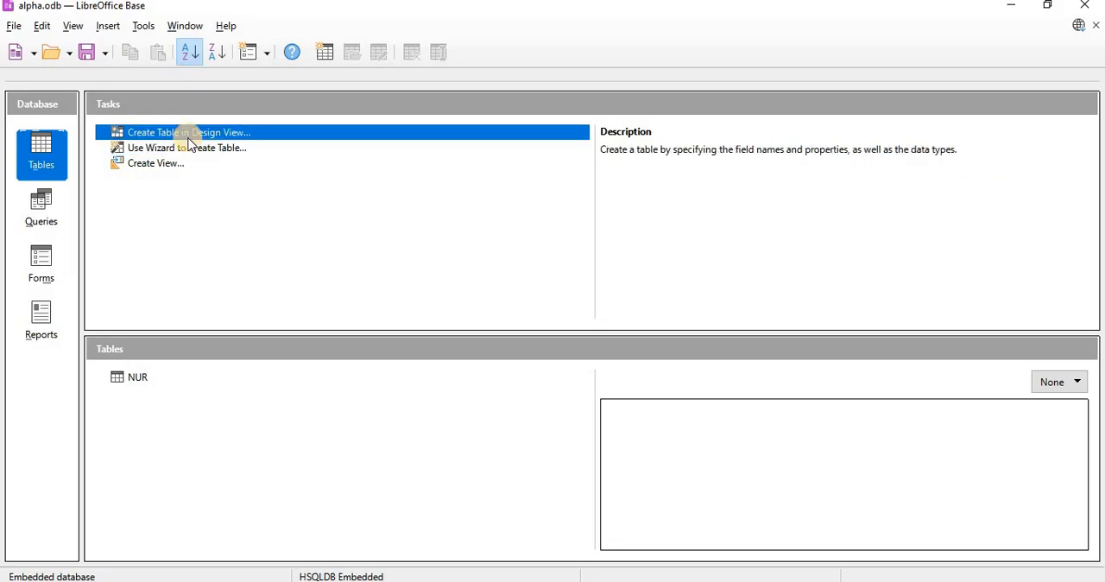
pyautogui.click(229, 147)
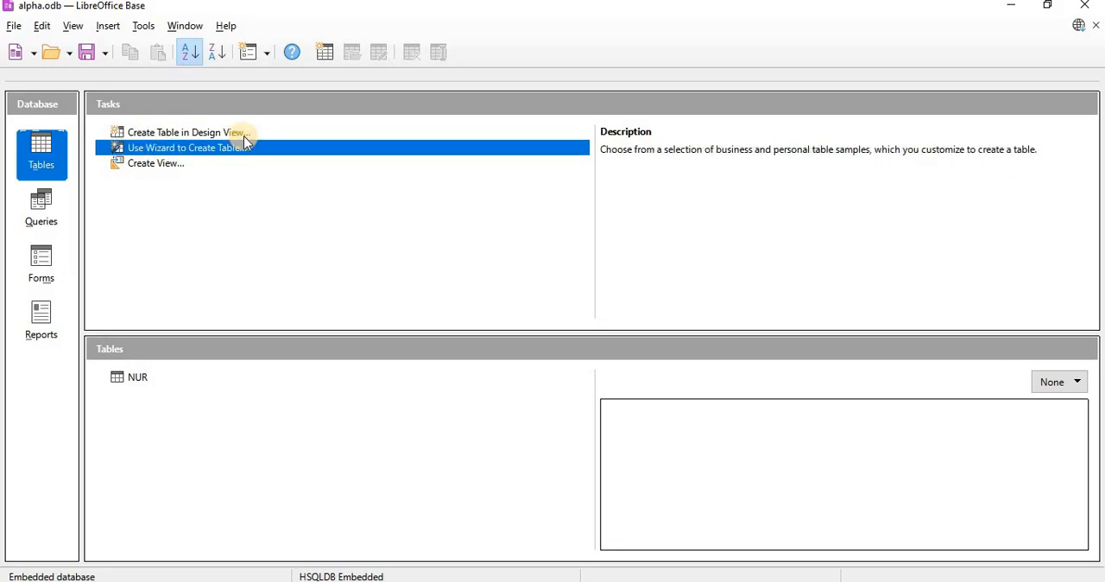
pyautogui.click(242, 134)
pyautogui.click(127, 148)
pyautogui.click(152, 161)
pyautogui.click(112, 167)
pyautogui.click(164, 148)
pyautogui.click(199, 148)
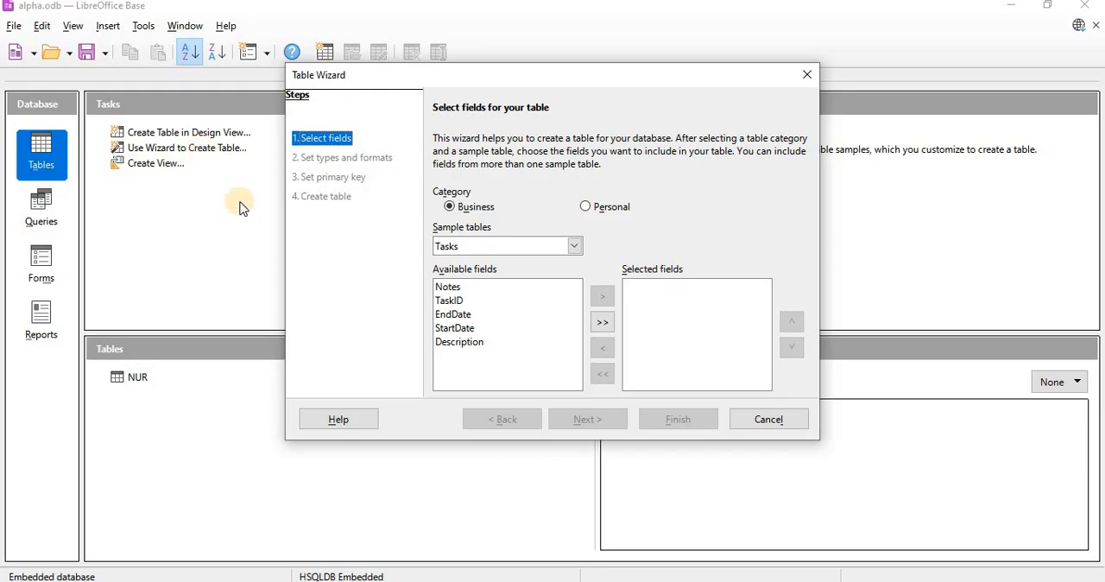
# - Keep the Business category and choose Employees as the sample table
pyautogui.click(585, 206)
pyautogui.click(477, 209)
pyautogui.click(570, 250)
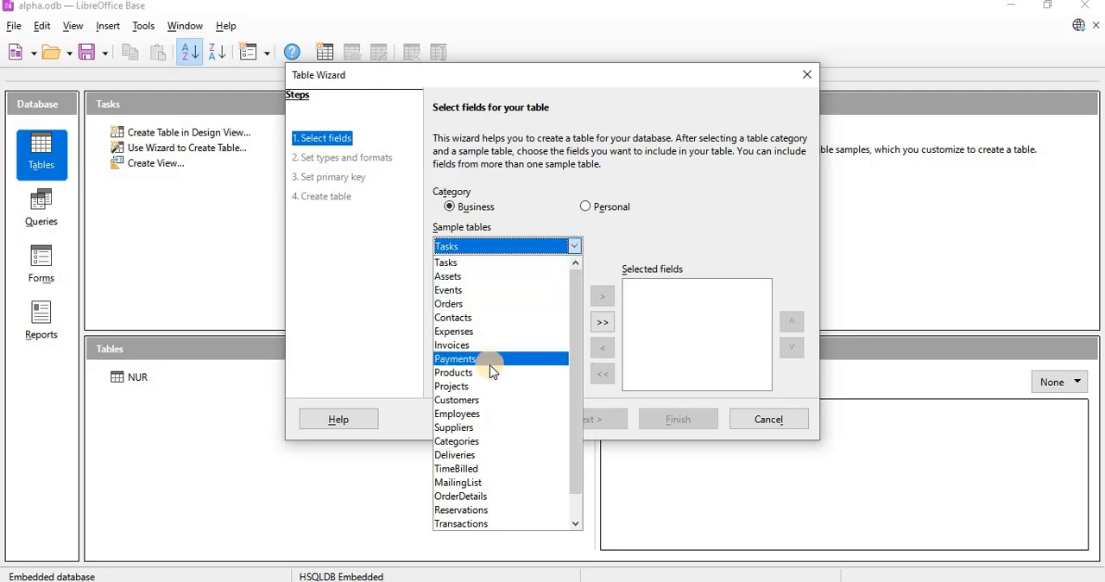
pyautogui.click(481, 419)
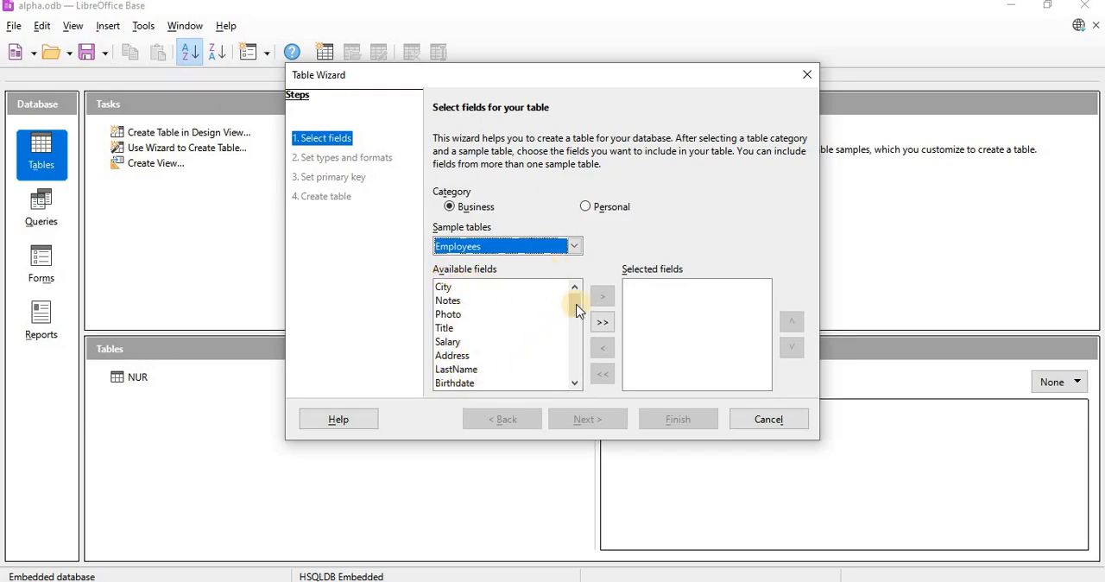
# - Add the EmployeeID, FirstName, LastName and Address fields, in that order, to the selected fields of the new table
pyautogui.moveTo(577, 309); pyautogui.dragTo(578, 337)
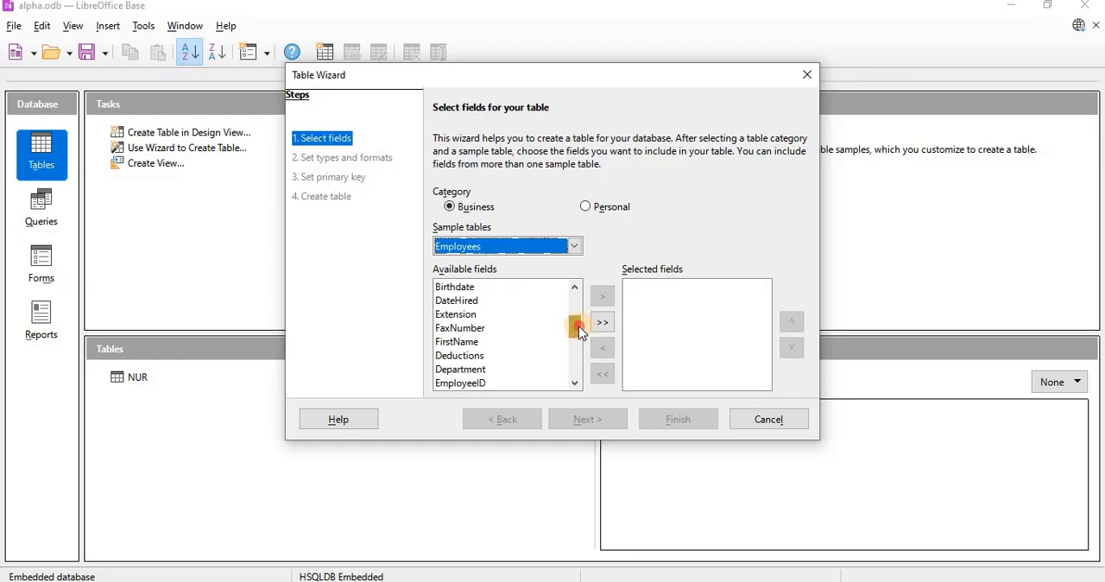
pyautogui.click(463, 383)
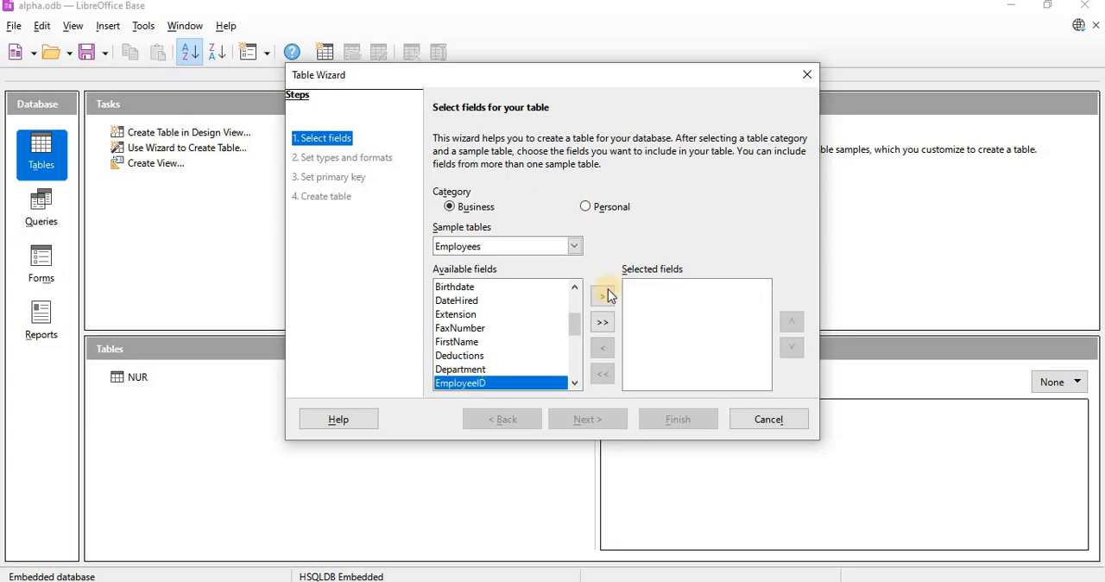
pyautogui.click(606, 295)
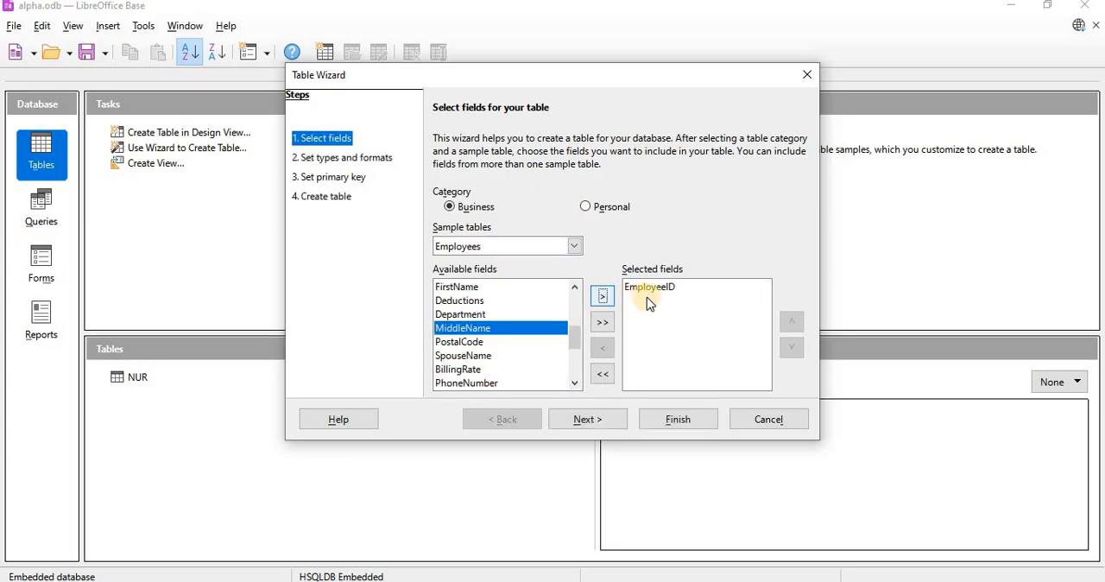
pyautogui.click(465, 290)
pyautogui.click(603, 296)
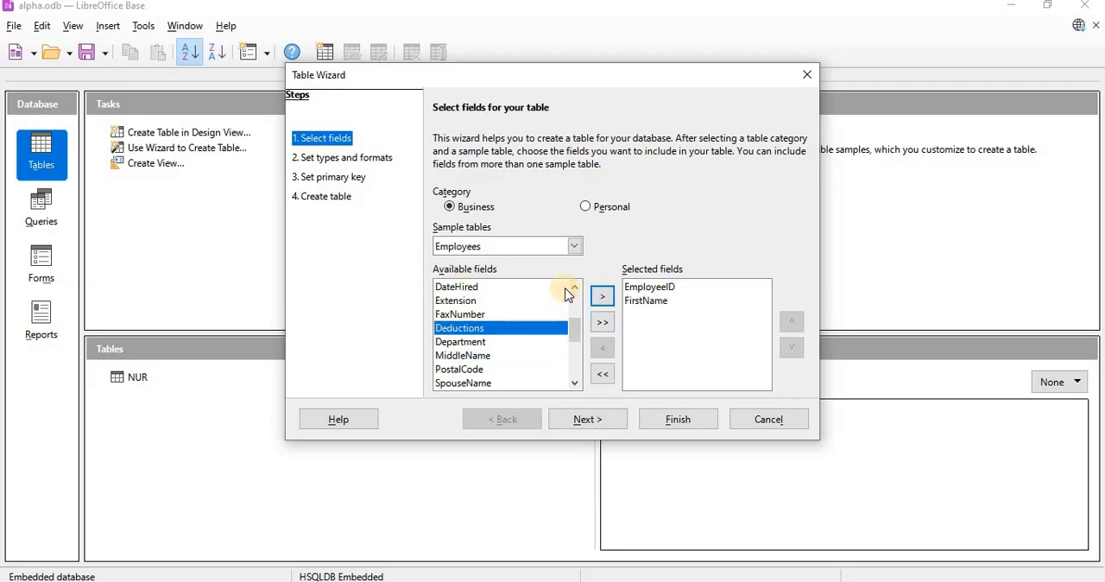
pyautogui.click(574, 286)
pyautogui.click(576, 288)
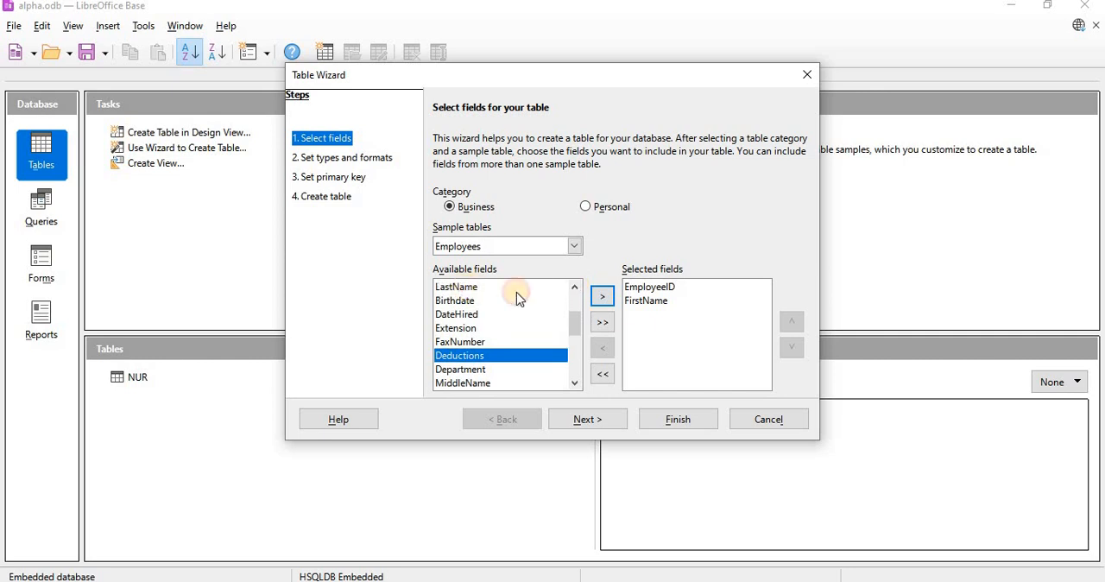
pyautogui.click(517, 290)
pyautogui.click(603, 298)
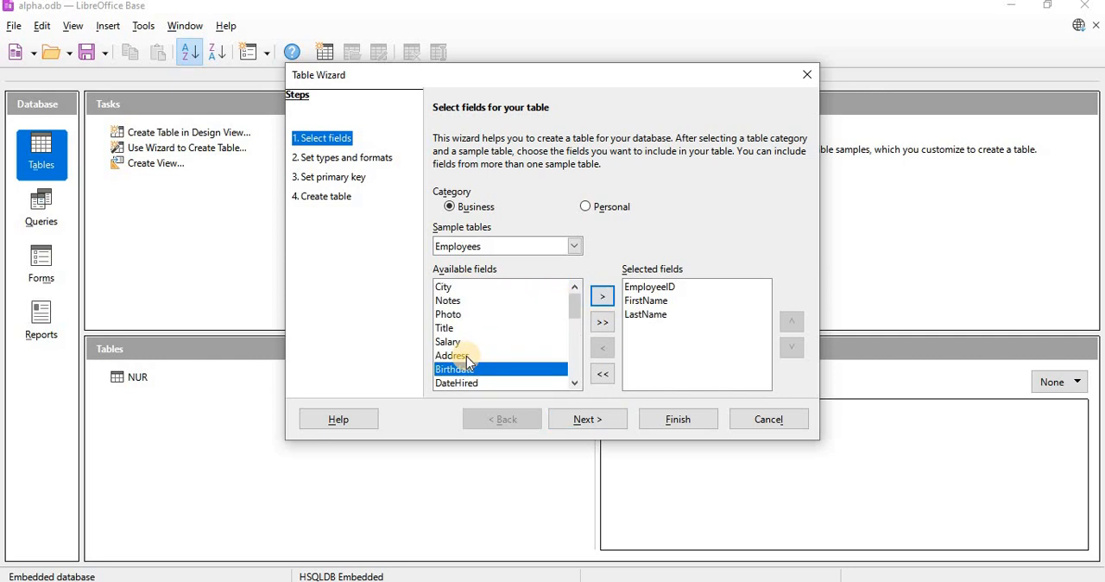
pyautogui.click(465, 356)
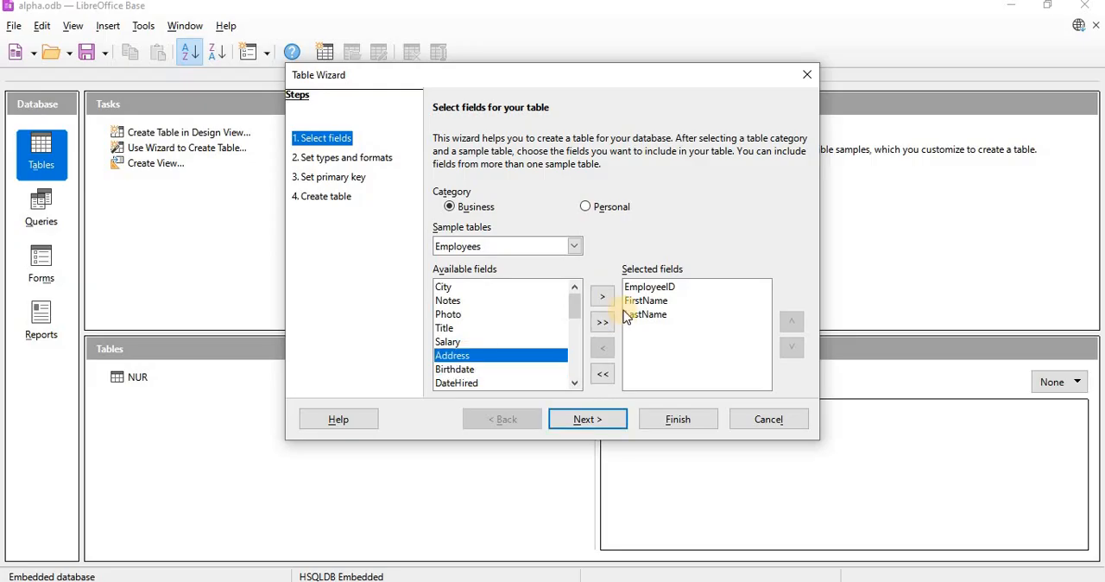
pyautogui.click(604, 298)
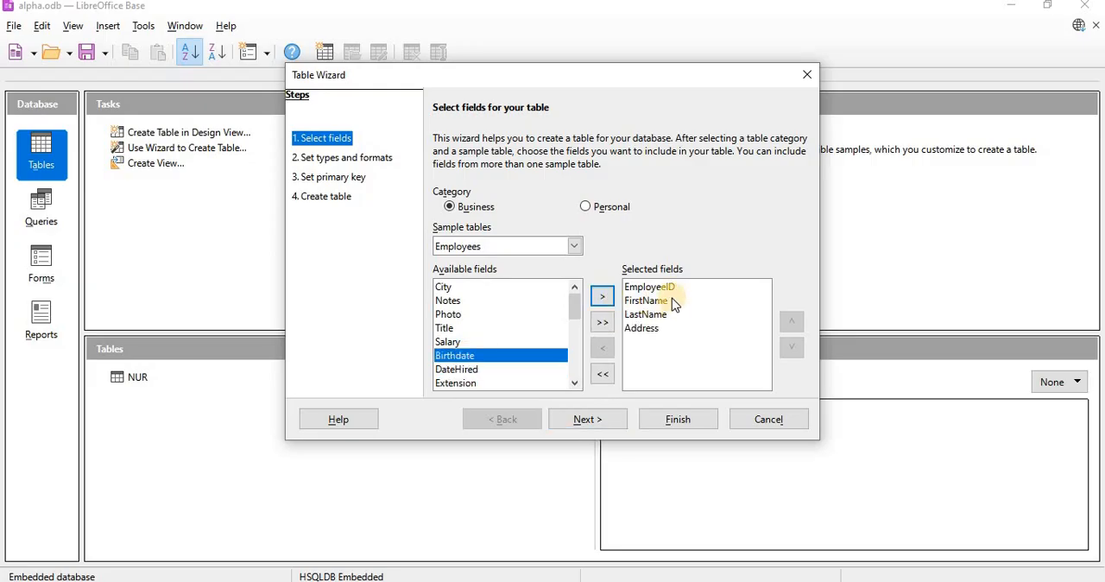
# - Proceed to the field types and formats and set EmployeeID's field type to Number [ NUMERIC ]
pyautogui.click(580, 422)
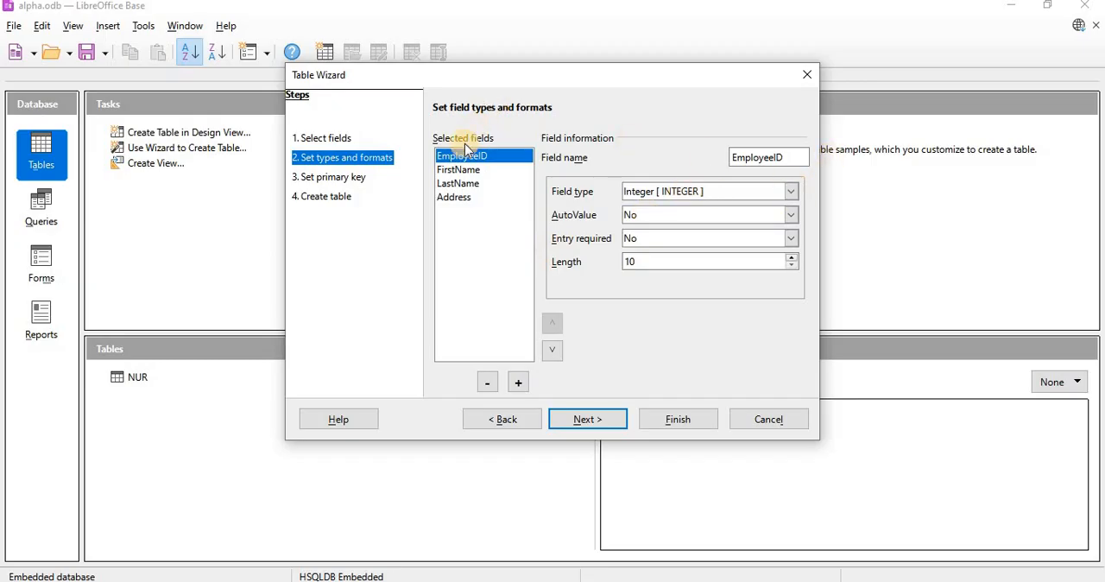
pyautogui.click(793, 191)
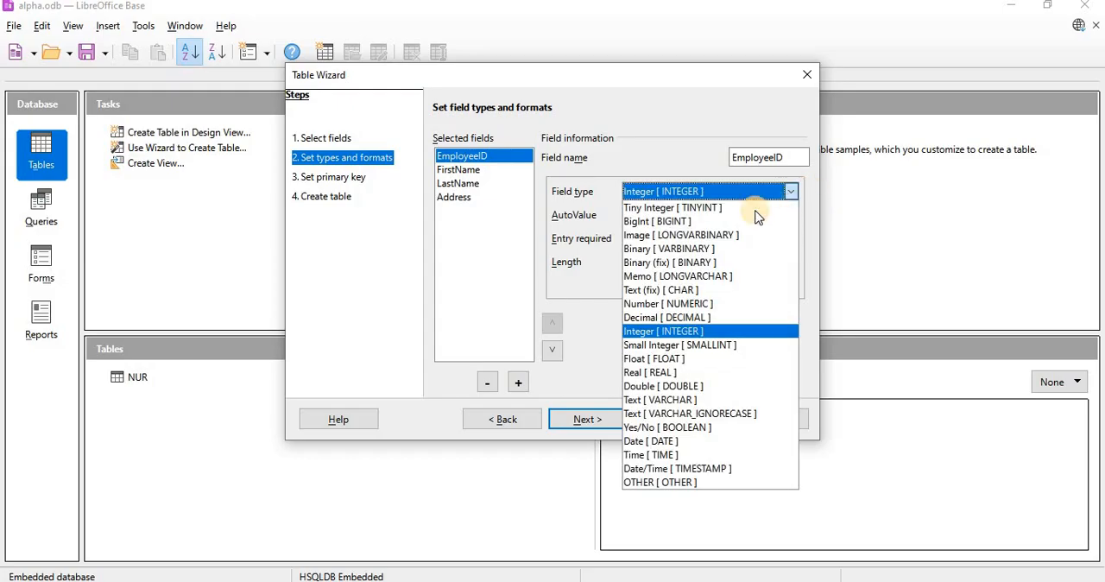
pyautogui.click(685, 304)
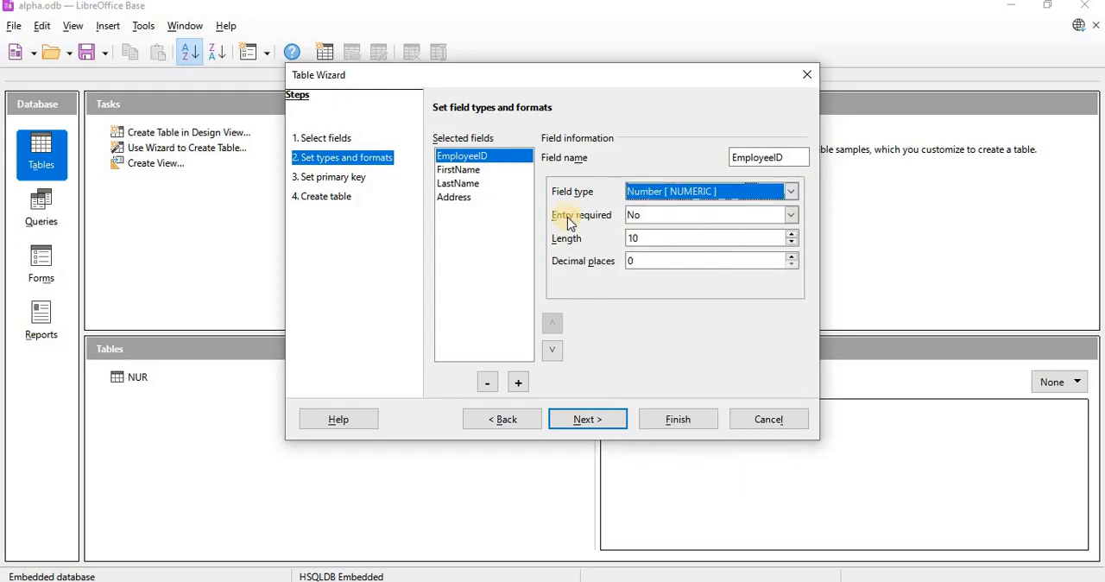
# - Review the type, entry-required and length settings of the FirstName, LastName and Address fields
pyautogui.click(470, 174)
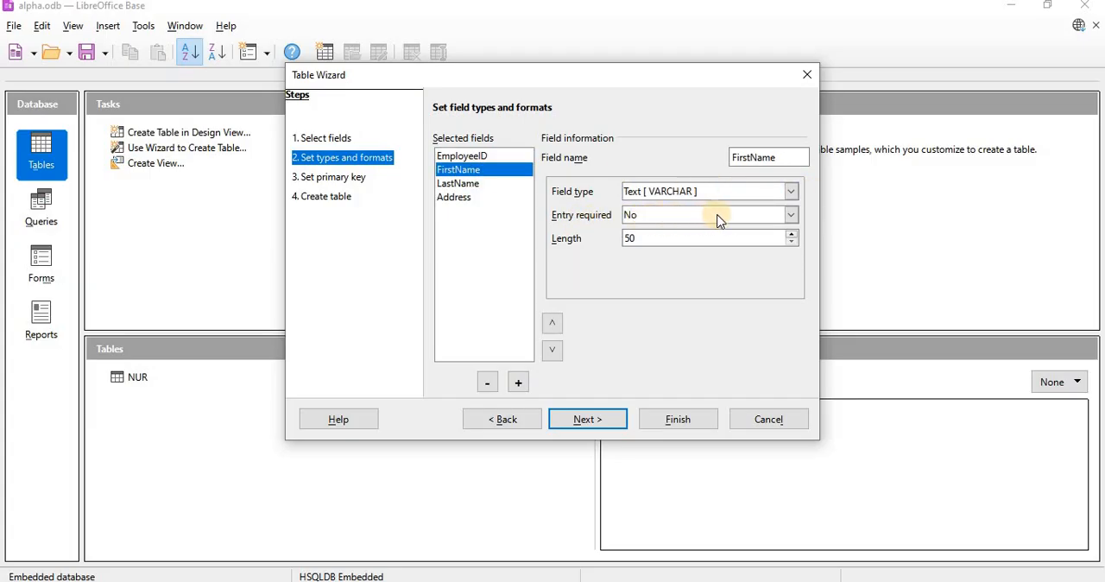
pyautogui.click(793, 222)
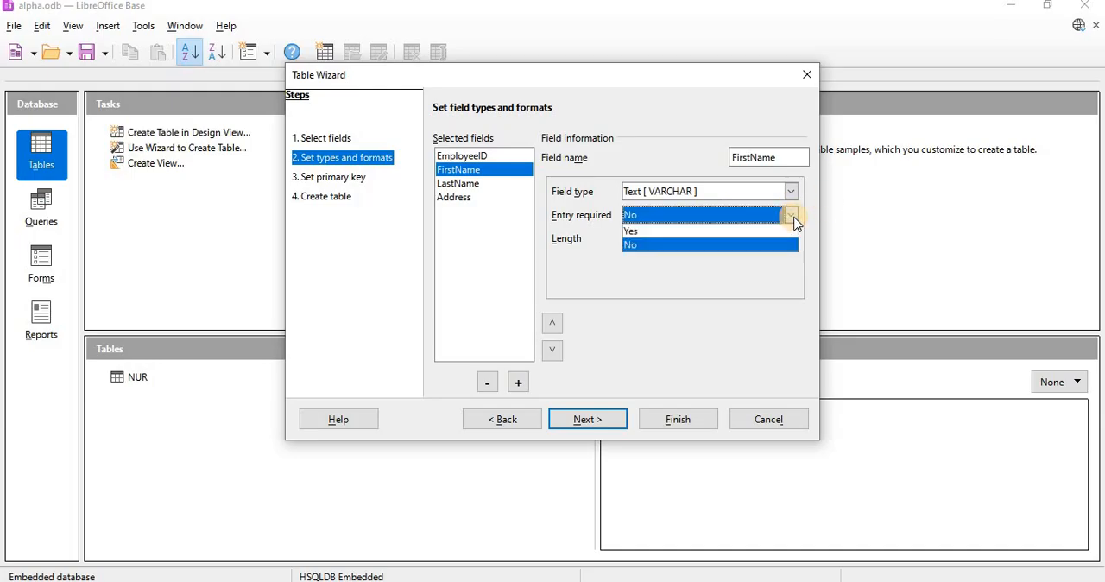
pyautogui.click(794, 222)
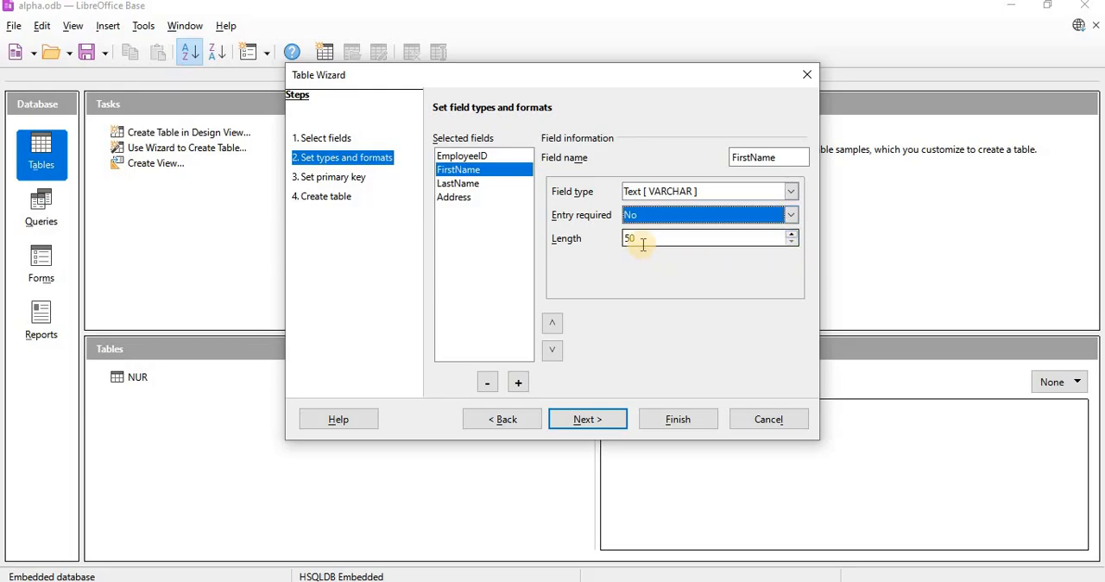
pyautogui.click(467, 184)
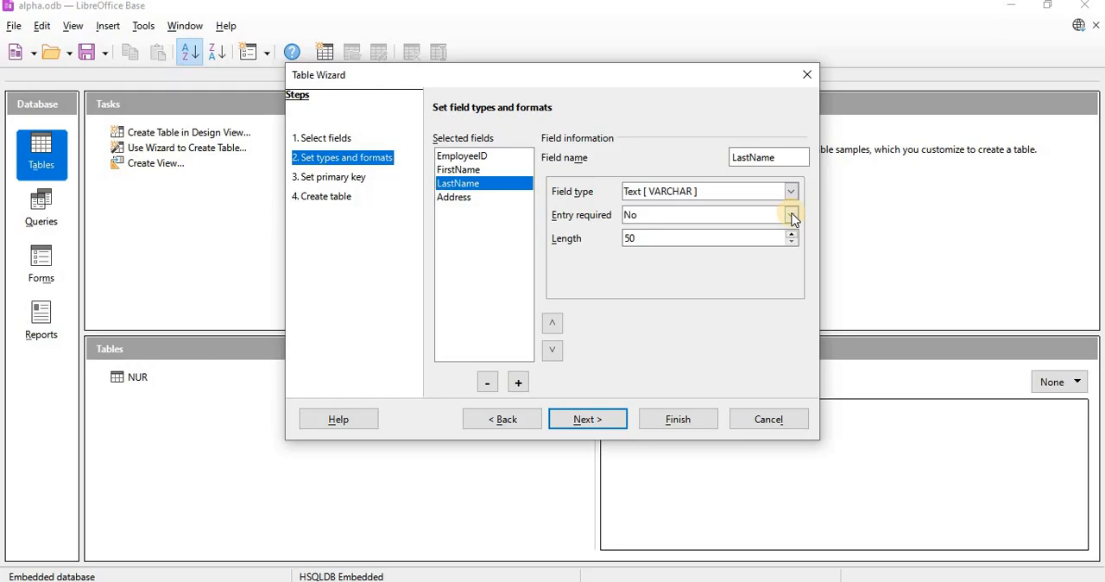
pyautogui.click(460, 199)
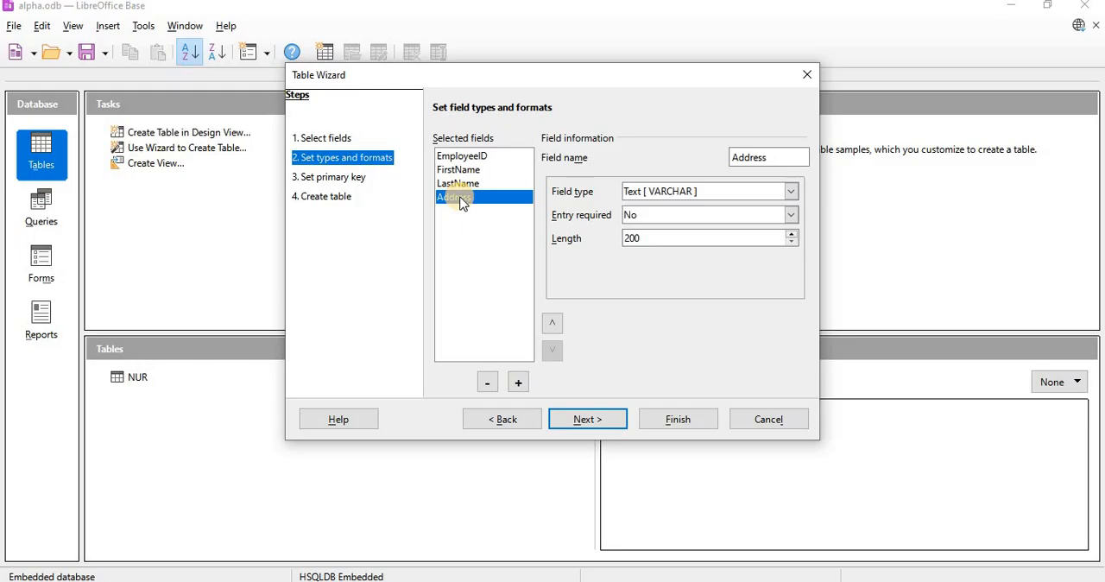
# - Proceed to the primary key settings and use the existing field EmployeeID as the primary key
pyautogui.click(595, 423)
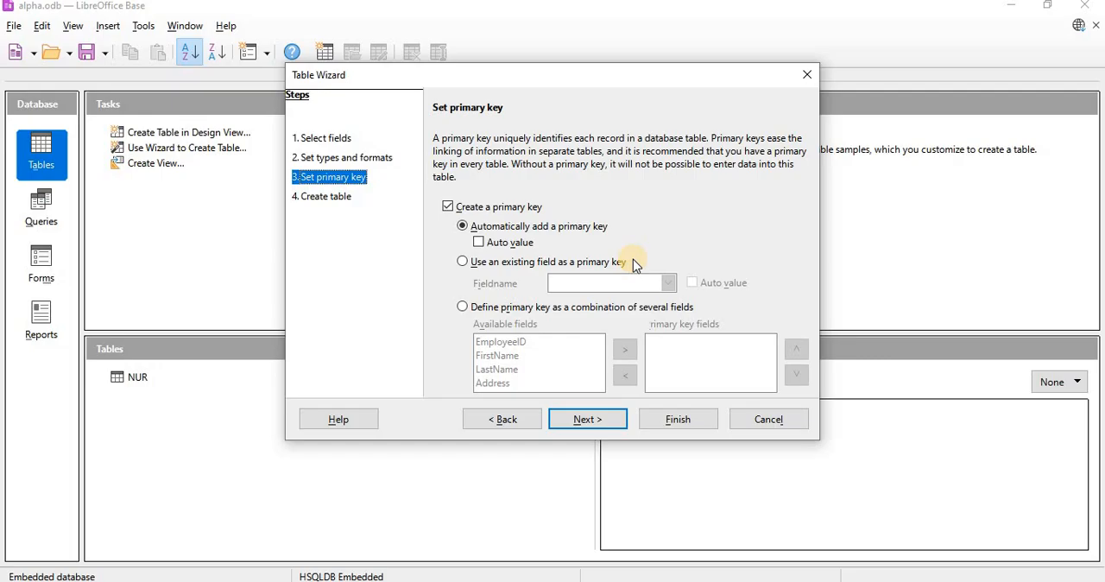
pyautogui.click(464, 265)
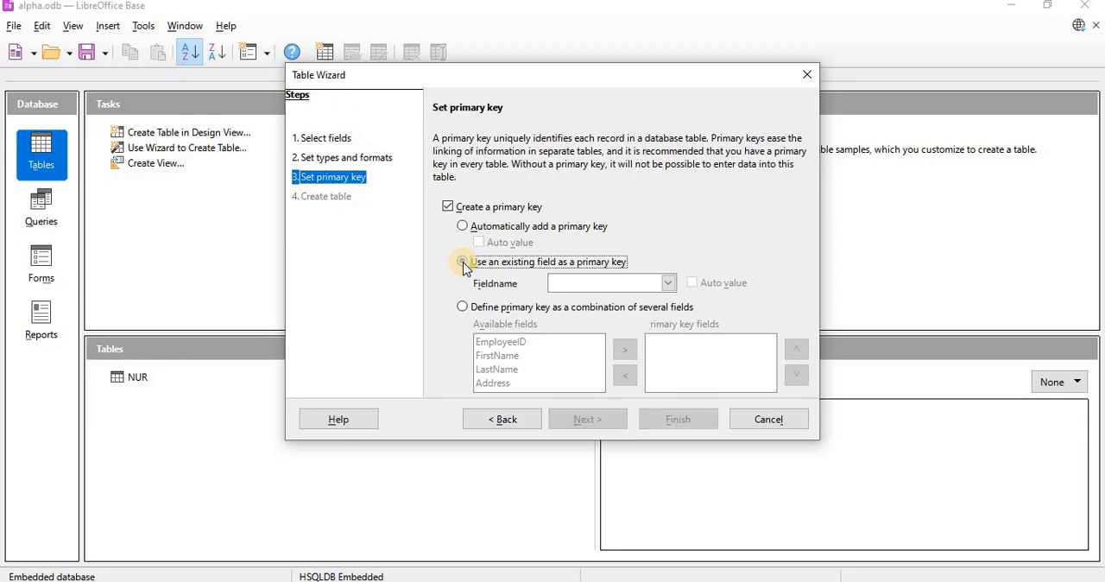
pyautogui.click(668, 283)
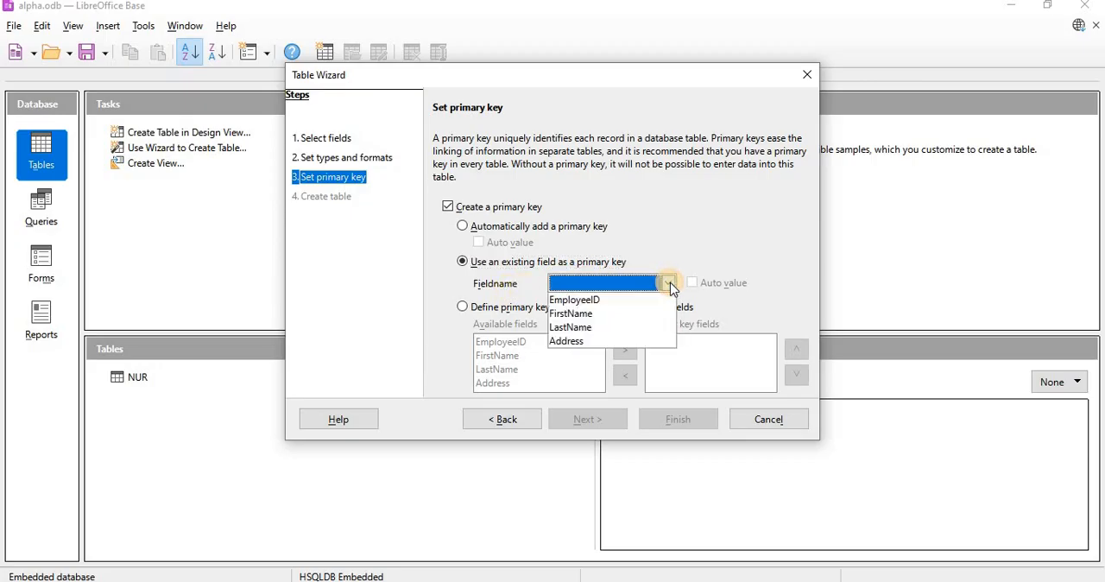
pyautogui.click(627, 301)
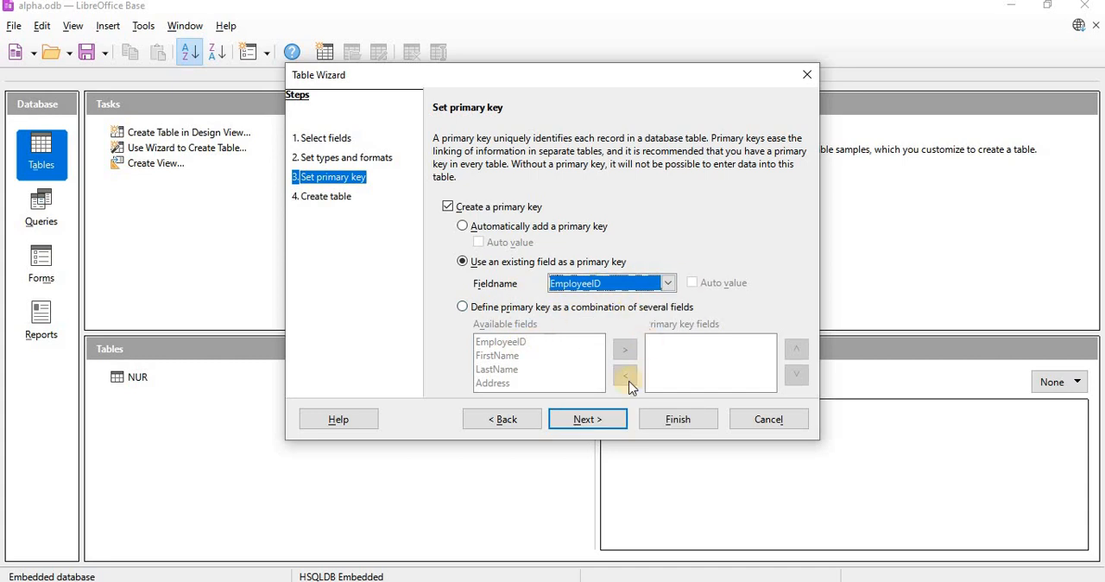
# - Finish the table wizard with the table name Employees and immediate data insertion, and close the new table's data view
pyautogui.click(587, 419)
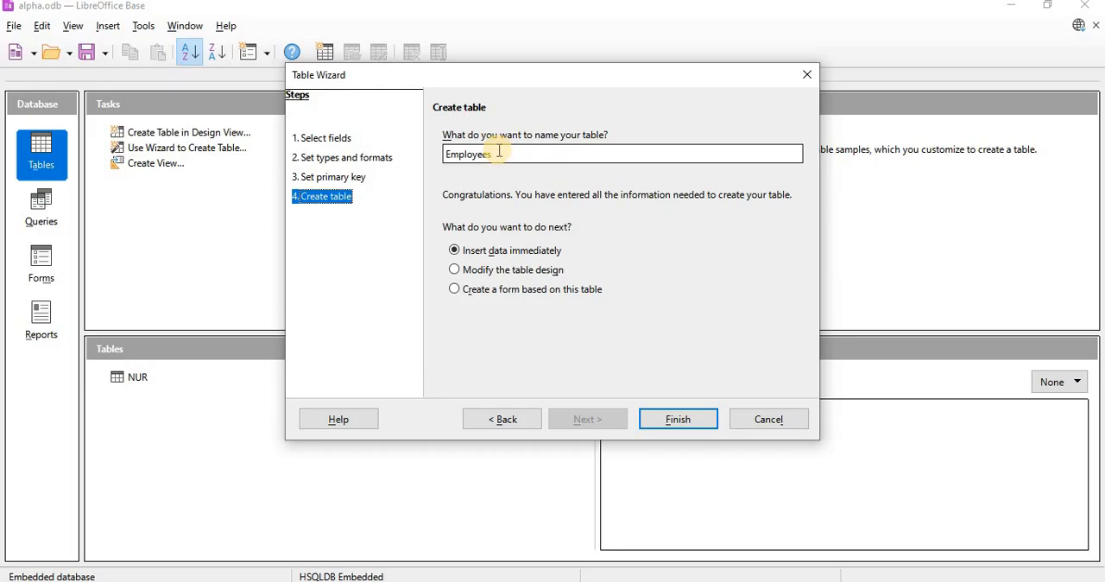
pyautogui.click(498, 152)
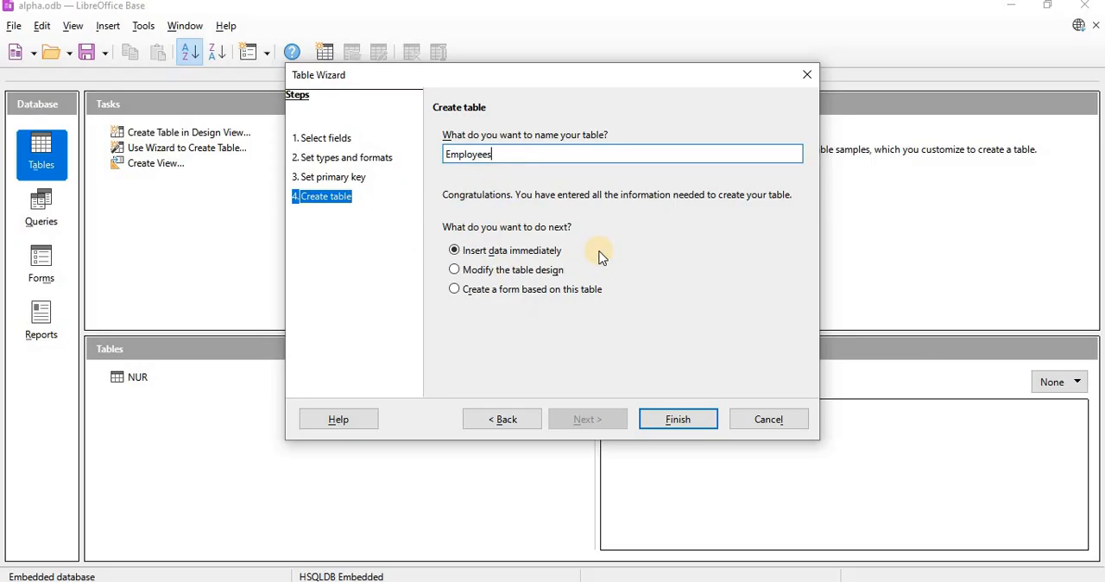
pyautogui.click(670, 421)
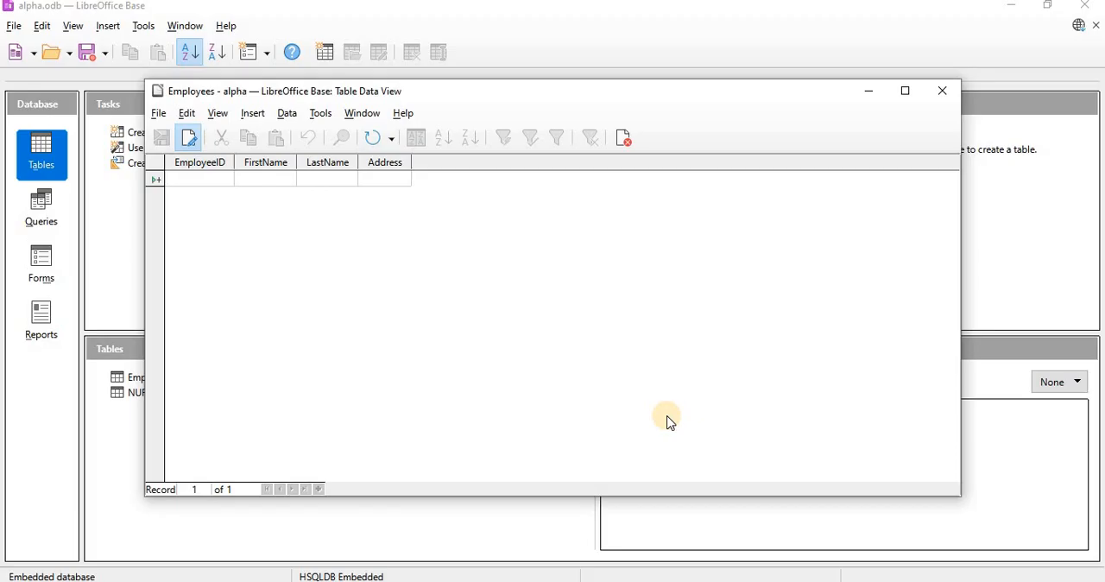
pyautogui.click(176, 183)
pyautogui.moveTo(792, 86); pyautogui.dragTo(857, 76)
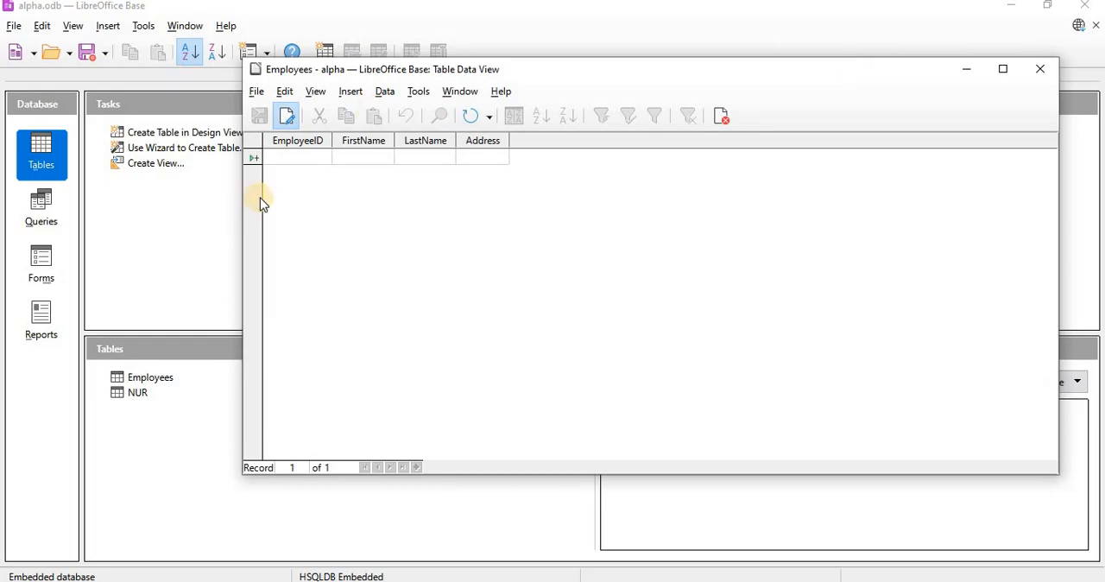
pyautogui.click(1040, 71)
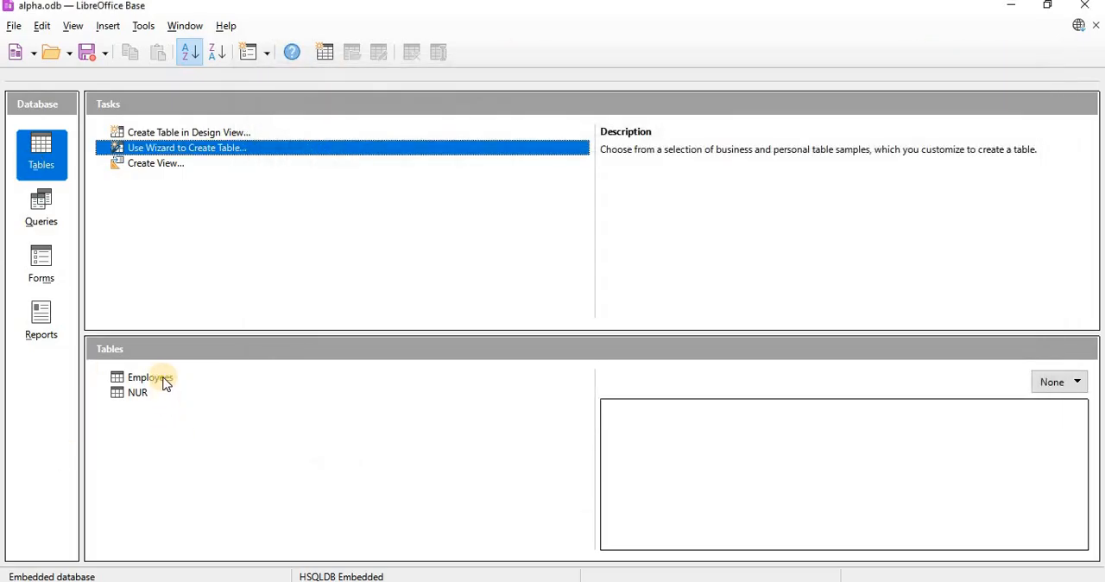
# - View the data of the NUR table and of the Employees table, closing each data view
pyautogui.click(164, 381)
pyautogui.click(144, 394)
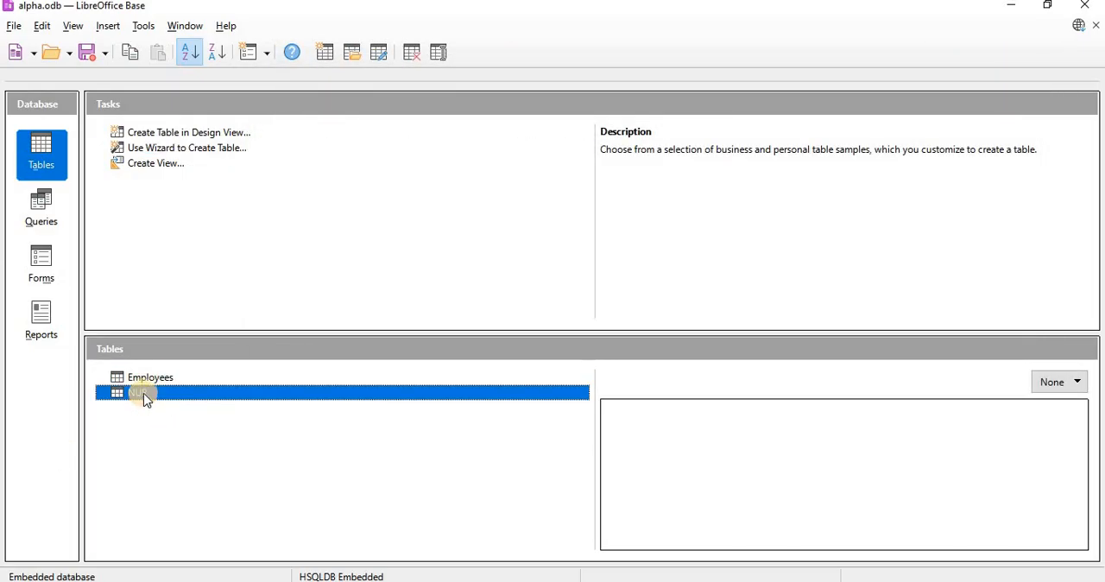
pyautogui.click(140, 395)
pyautogui.doubleClick(142, 396)
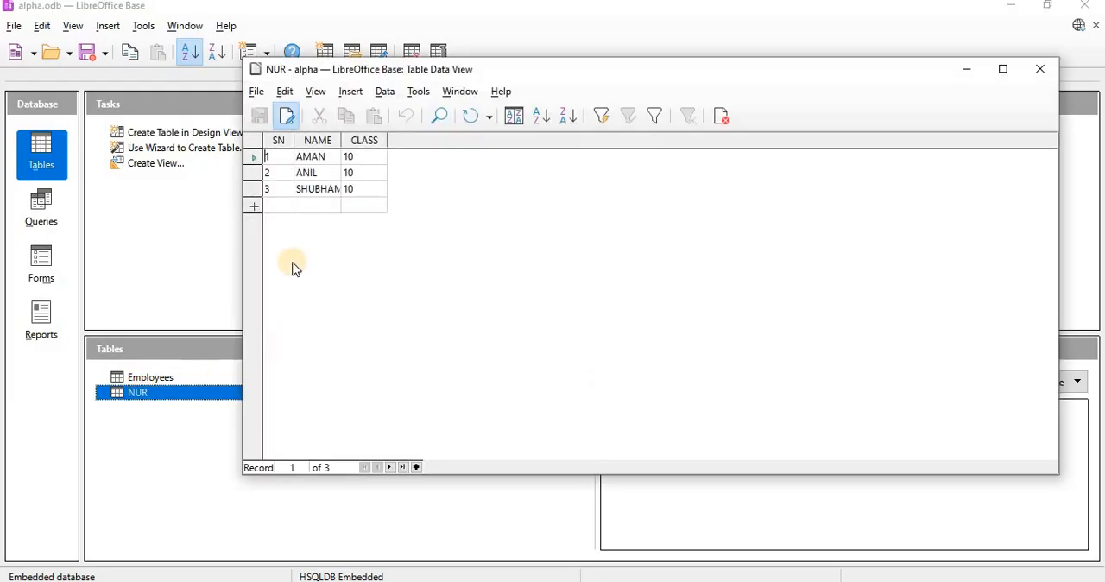
pyautogui.click(1040, 73)
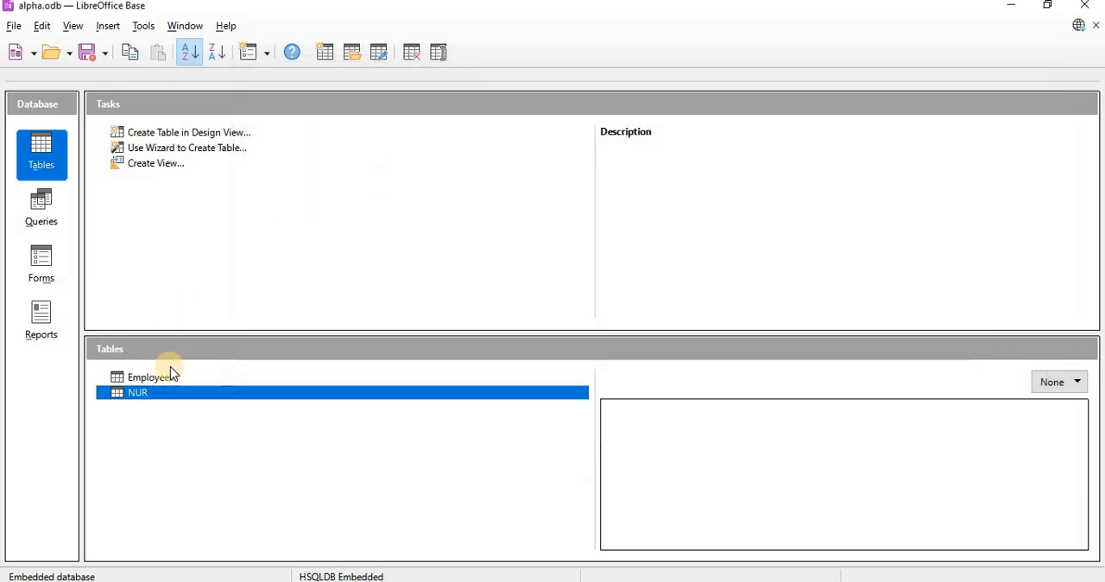
pyautogui.doubleClick(166, 378)
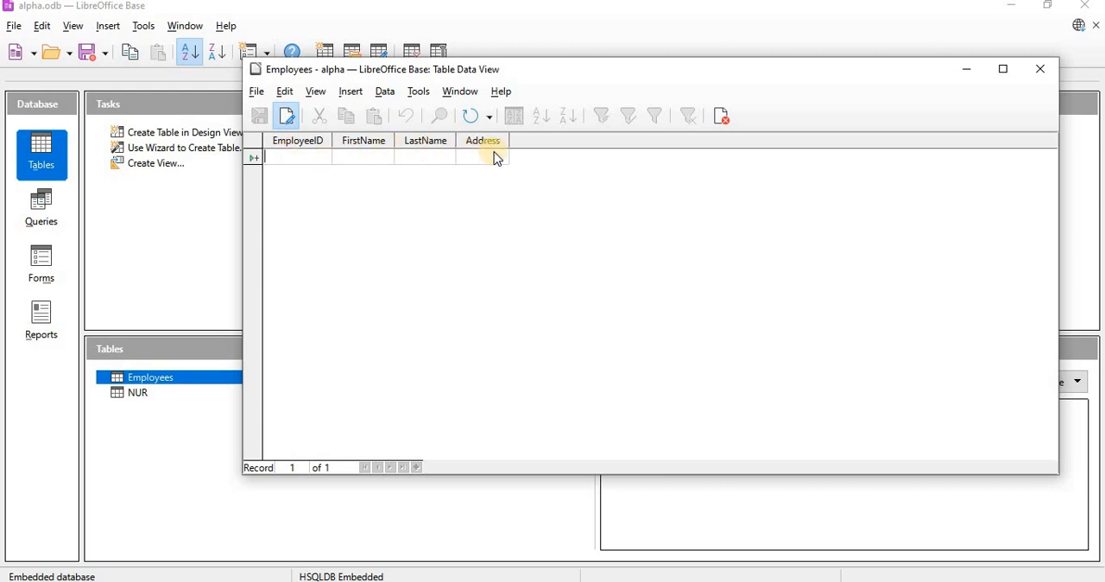
pyautogui.click(1040, 69)
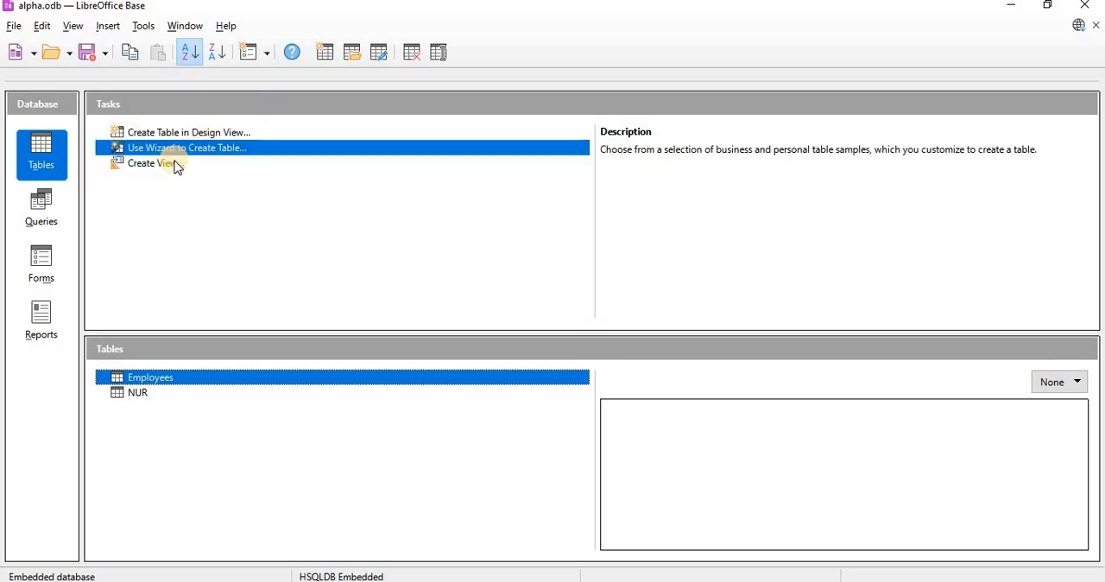
# - Open the Employees table and fill in the first record's EmployeeID, first name and last name, with Kanpur as the Address
pyautogui.doubleClick(144, 380)
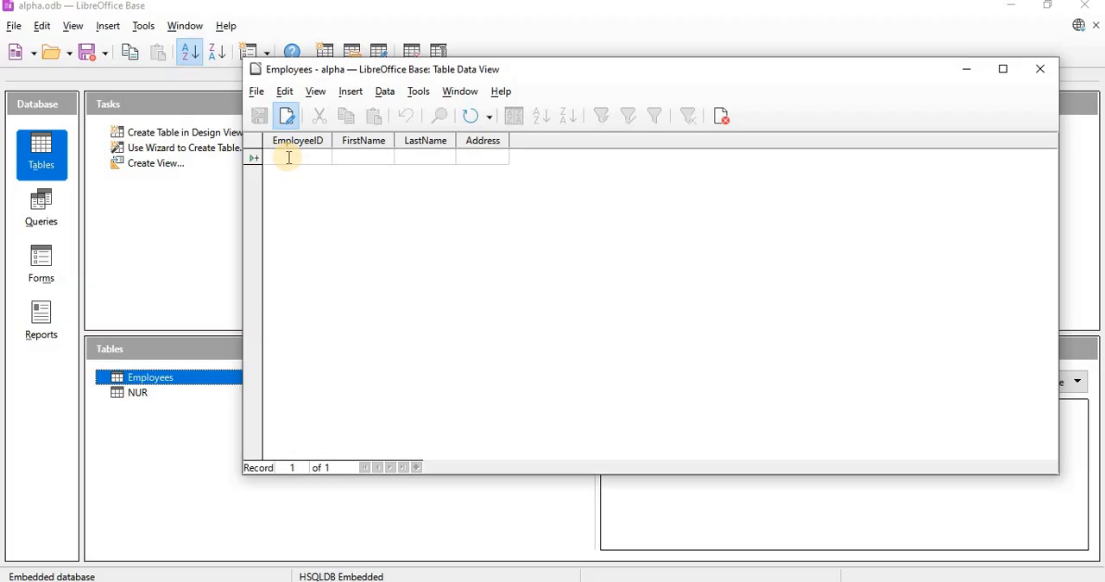
pyautogui.write('25')
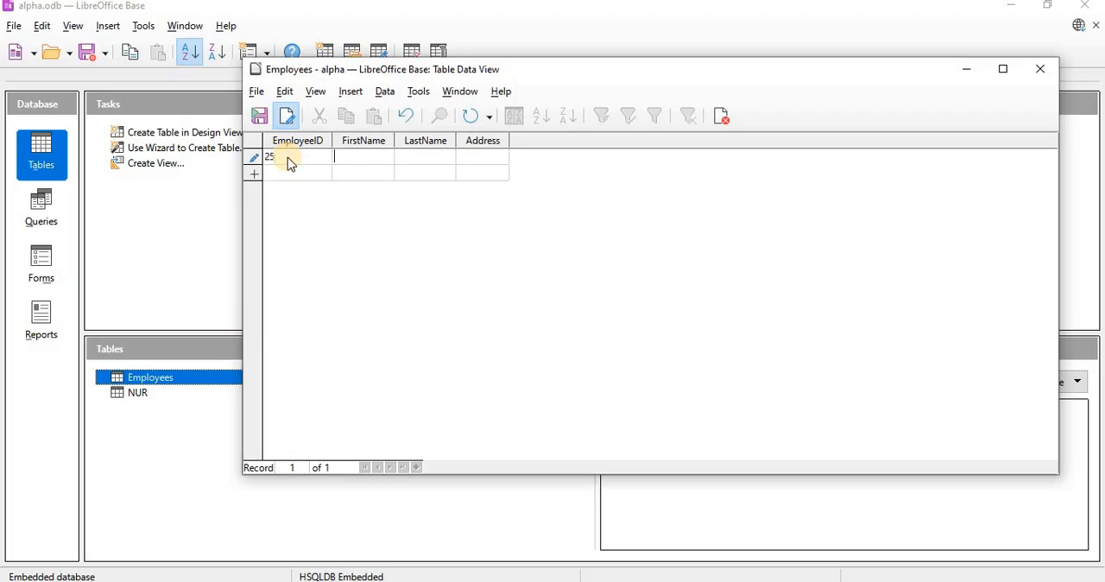
pyautogui.press('Tab')
pyautogui.press('Tab')
pyautogui.write('Kanpur')
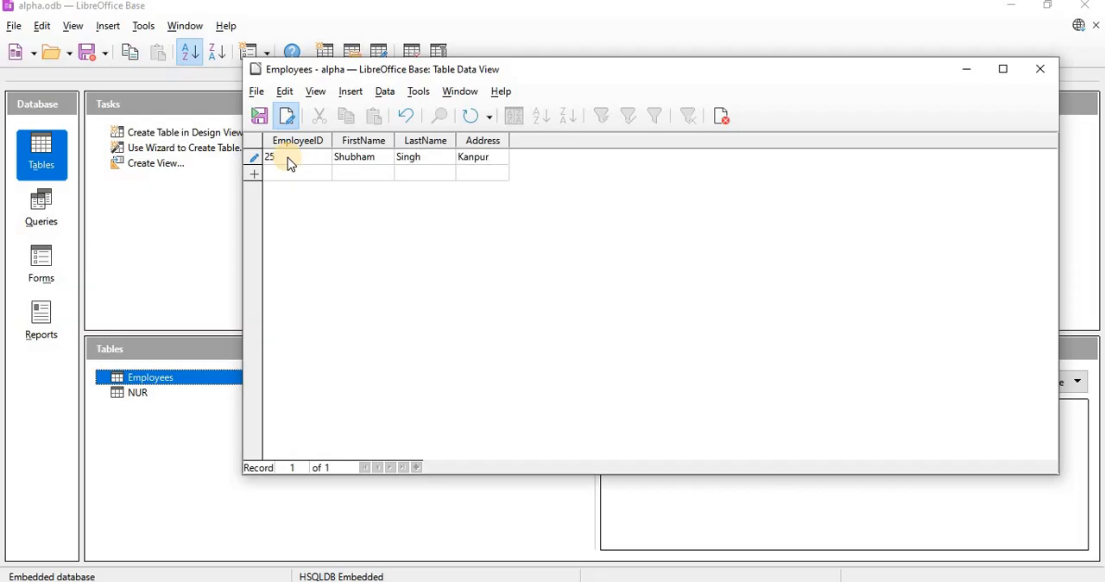
# - Fill in a second employee record with its EmployeeID, first name, last name and the Address Lucknow, save it and close the table
pyautogui.click(284, 173)
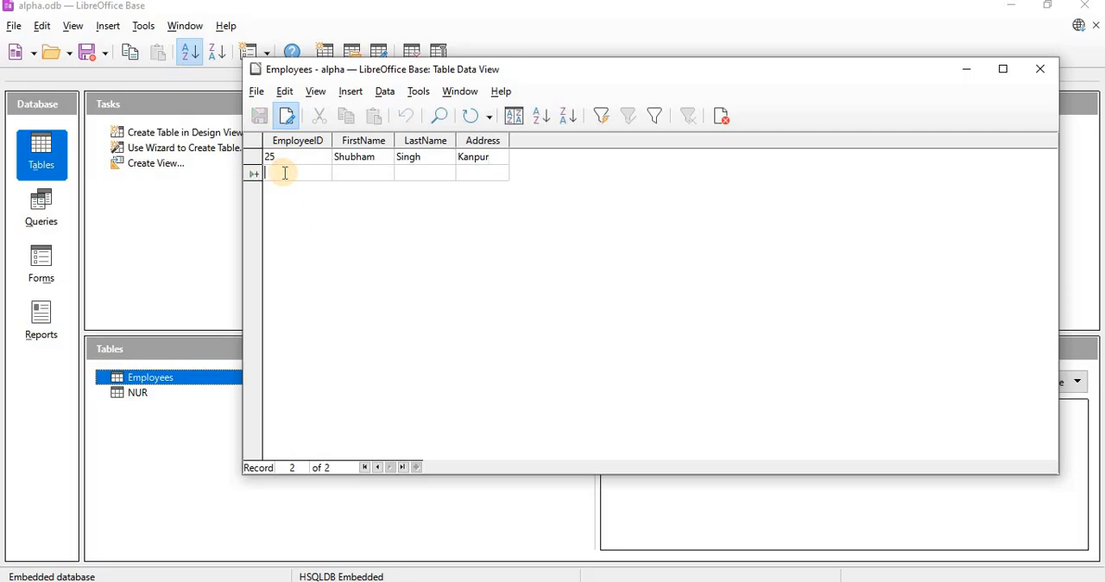
pyautogui.write('26')
pyautogui.press('Tab')
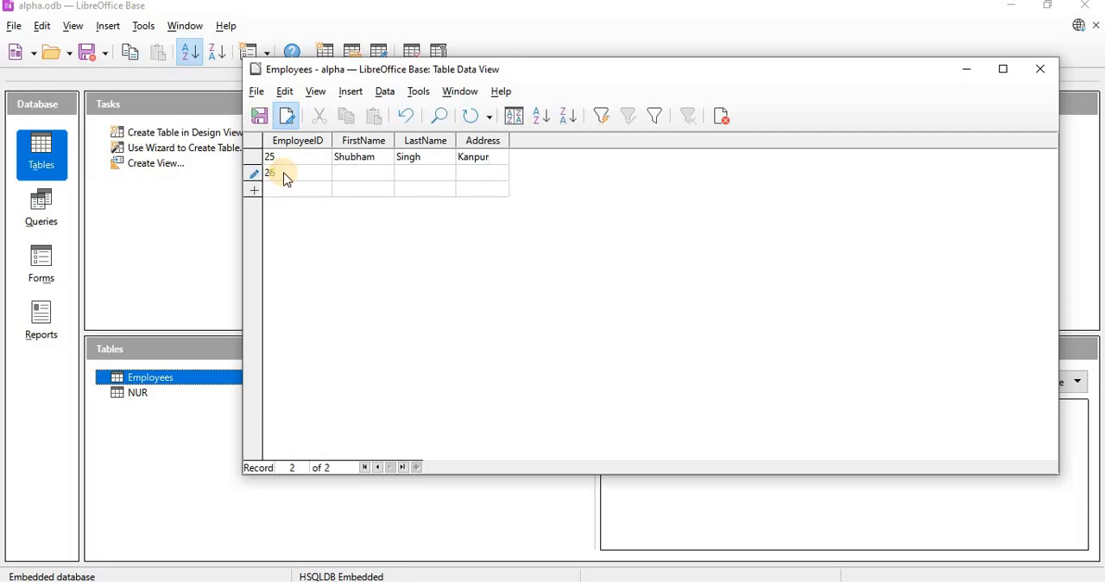
pyautogui.write('Luckn')
pyautogui.write('ow')
pyautogui.click(257, 115)
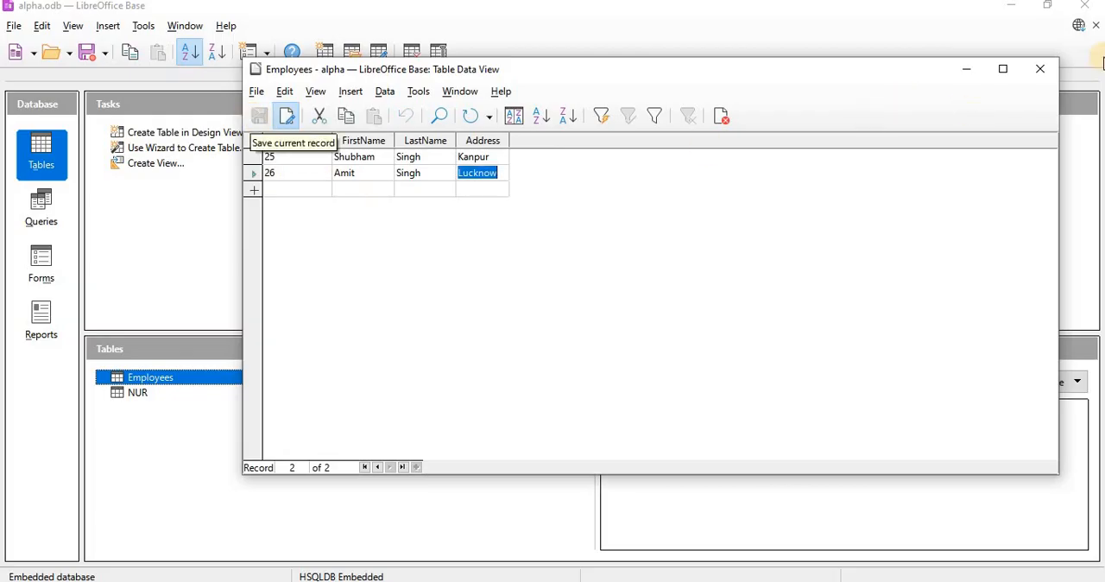
pyautogui.click(1041, 70)
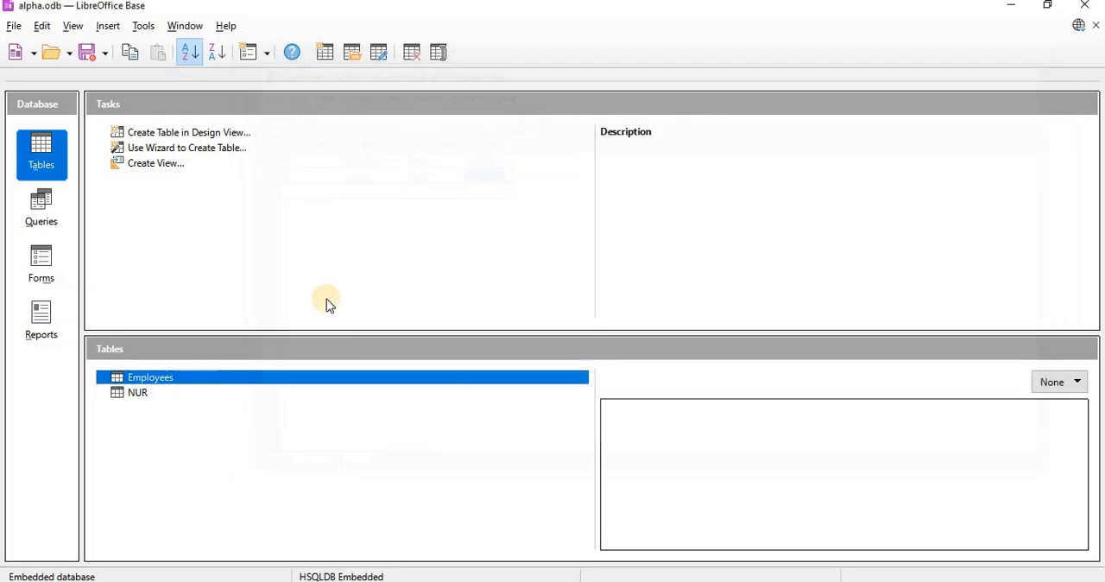
# - Create a new view, add the Employees and NUR tables to it and maximize the view design window
pyautogui.click(138, 395)
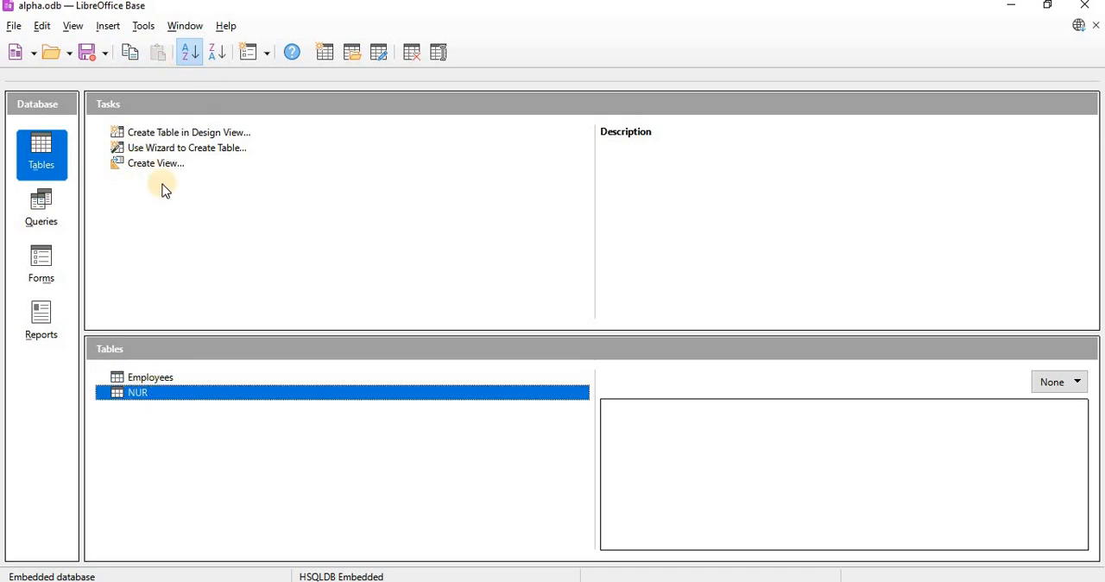
pyautogui.click(176, 163)
pyautogui.click(174, 153)
pyautogui.click(175, 162)
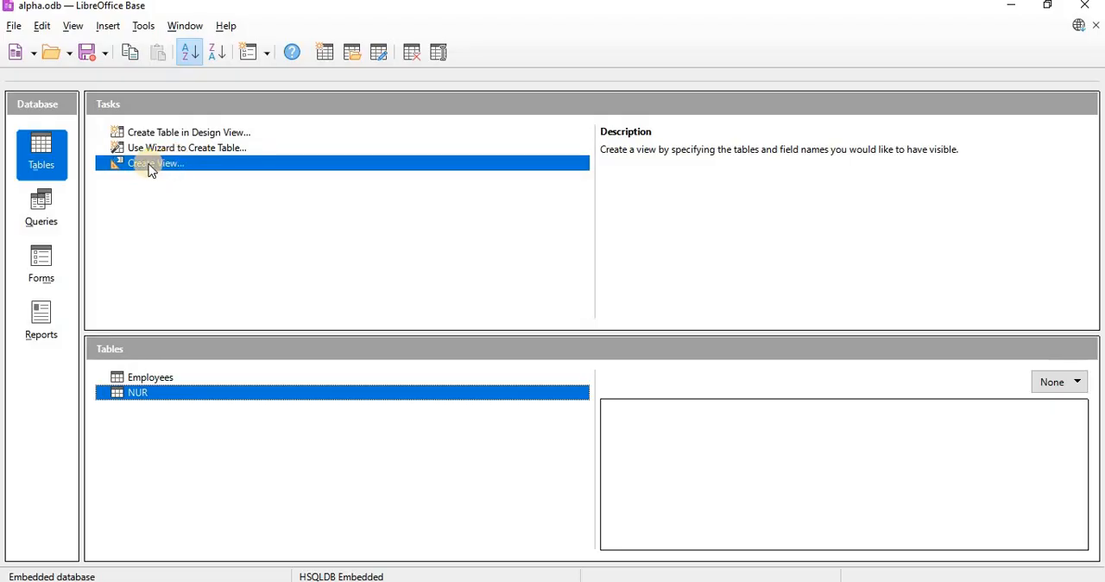
pyautogui.doubleClick(149, 167)
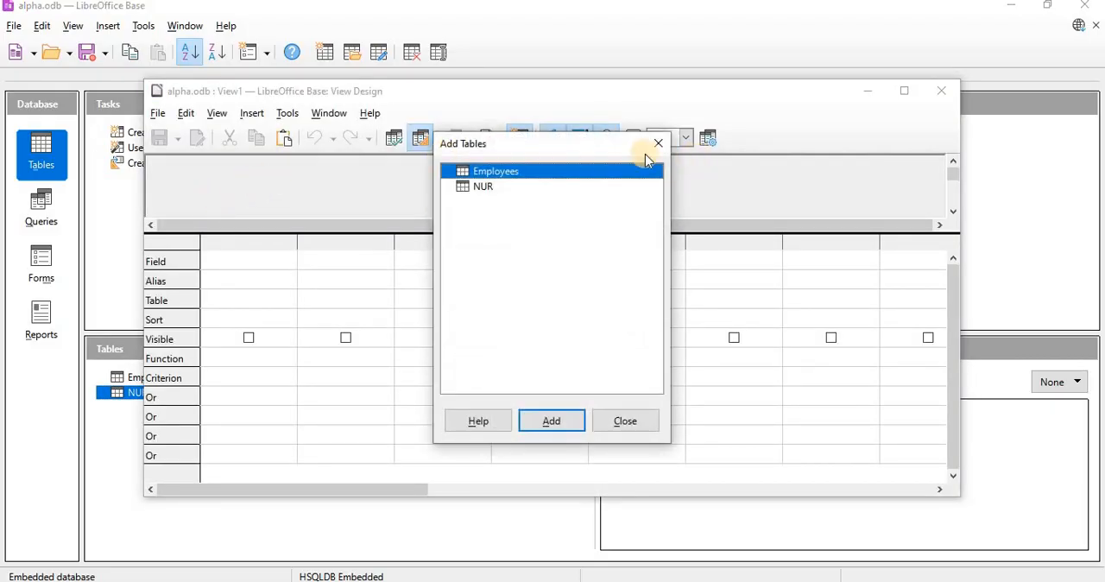
pyautogui.moveTo(558, 150); pyautogui.dragTo(734, 61)
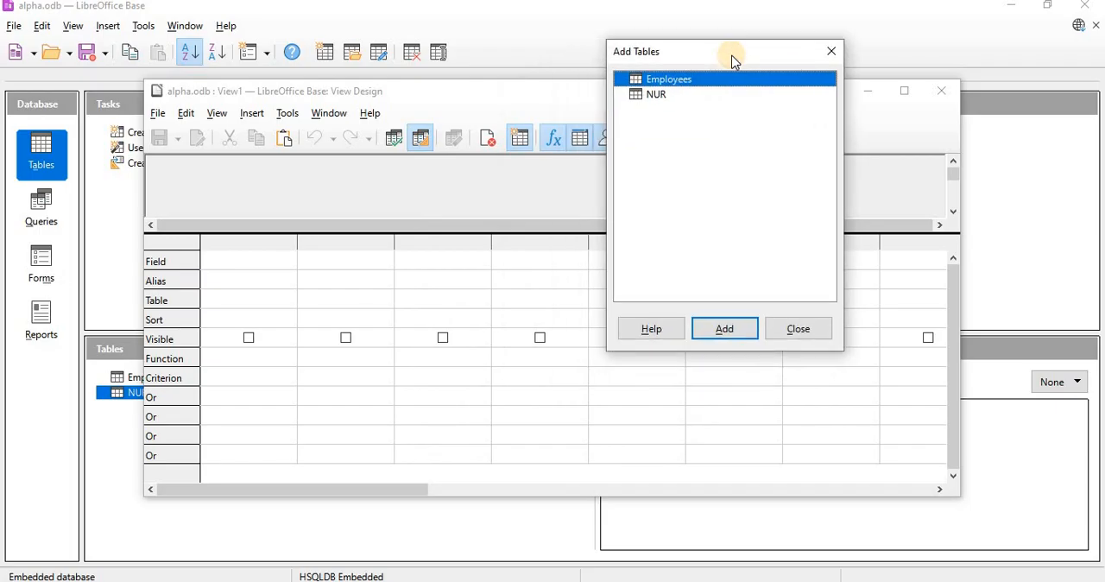
pyautogui.click(724, 329)
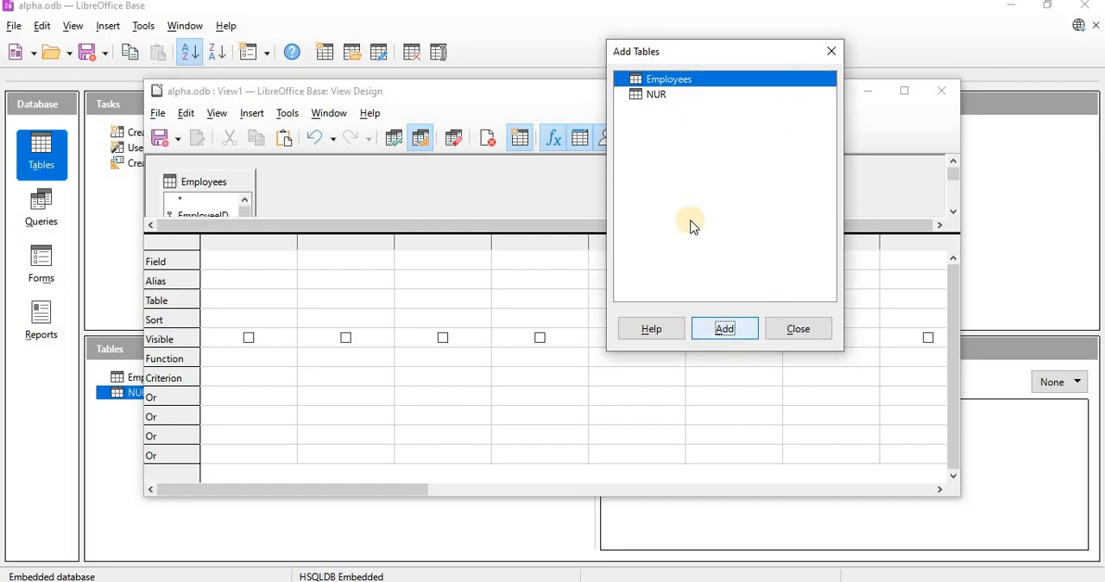
pyautogui.click(654, 95)
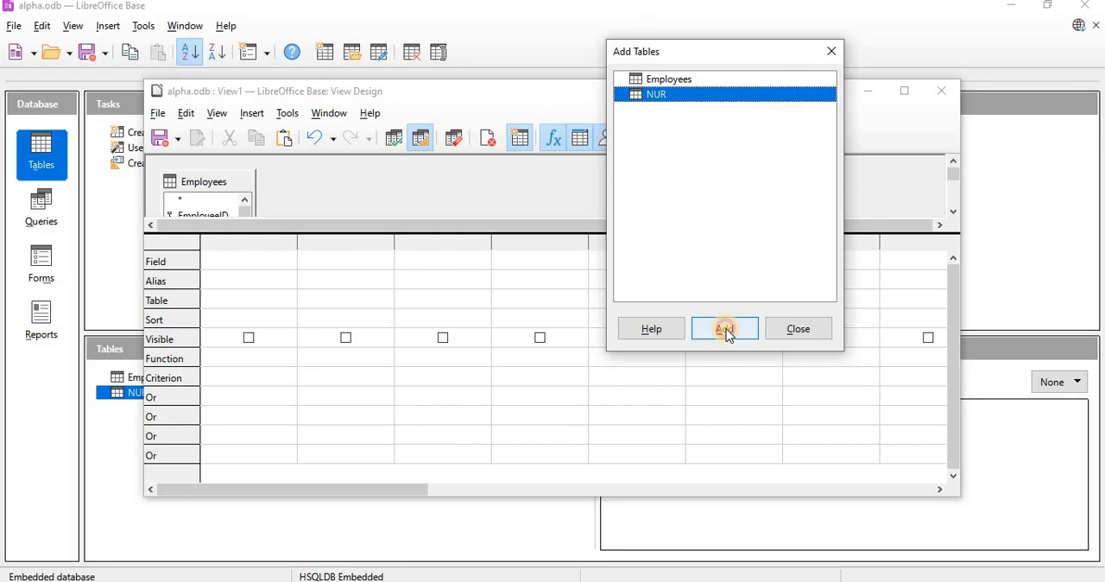
pyautogui.click(724, 329)
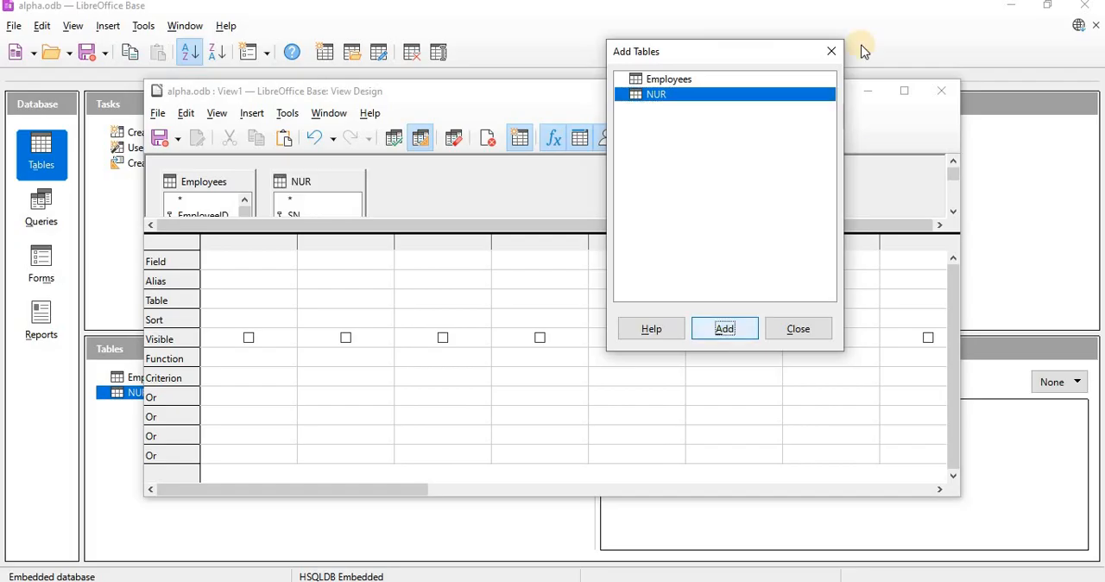
pyautogui.click(798, 330)
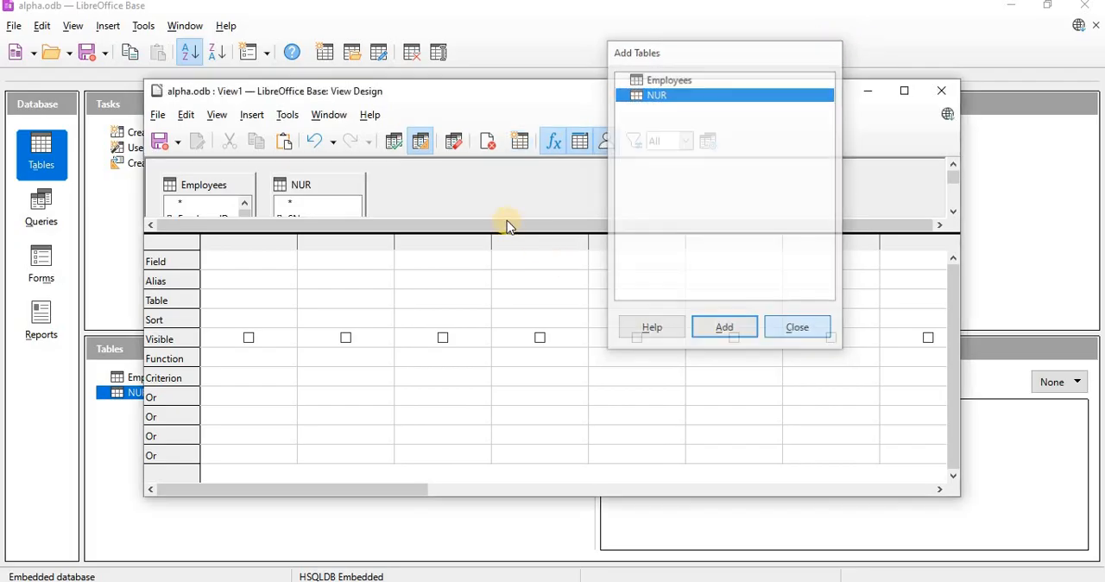
pyautogui.click(905, 92)
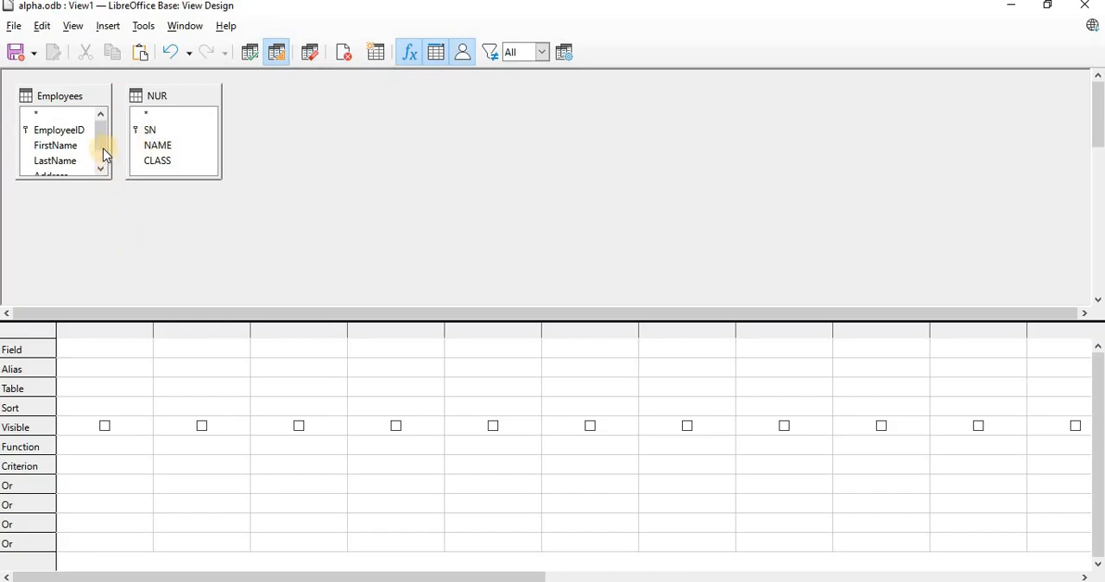
# - Add the fields SN from NUR, FirstName from Employees, CLASS from NUR and Address from Employees to the view design
pyautogui.moveTo(101, 145)
pyautogui.mouseDown()
pyautogui.moveTo(102, 168)
pyautogui.moveTo(104, 136)
pyautogui.mouseUp()
pyautogui.doubleClick(146, 130)
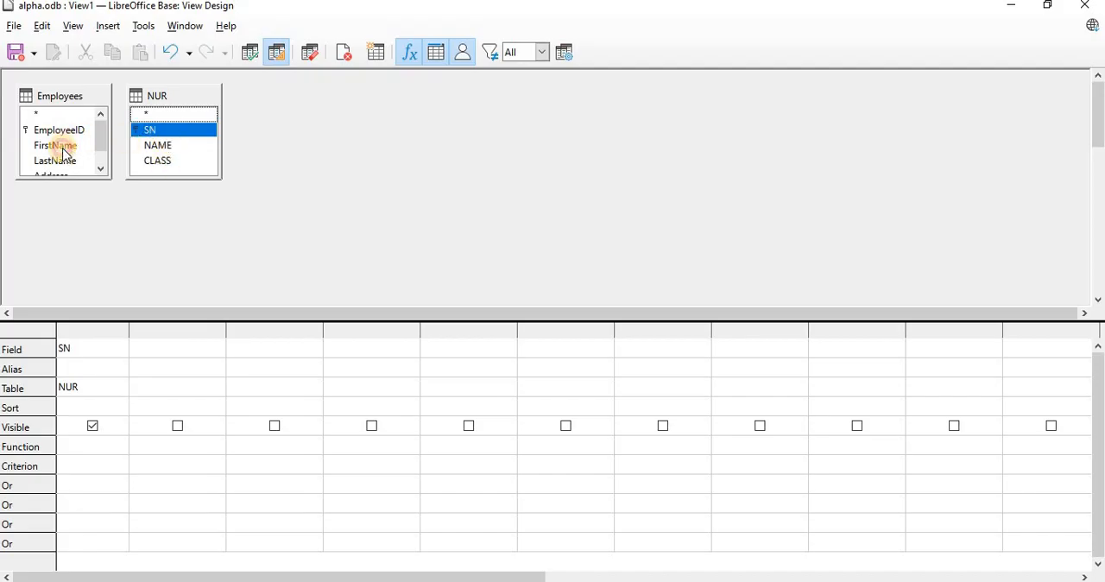
pyautogui.moveTo(62, 148); pyautogui.dragTo(193, 352)
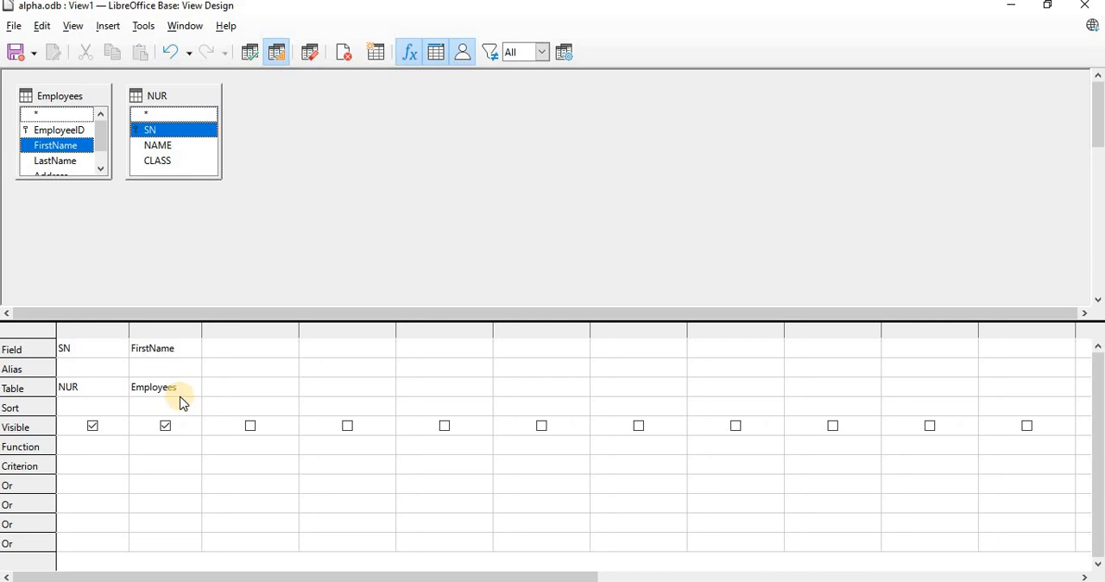
pyautogui.doubleClick(167, 164)
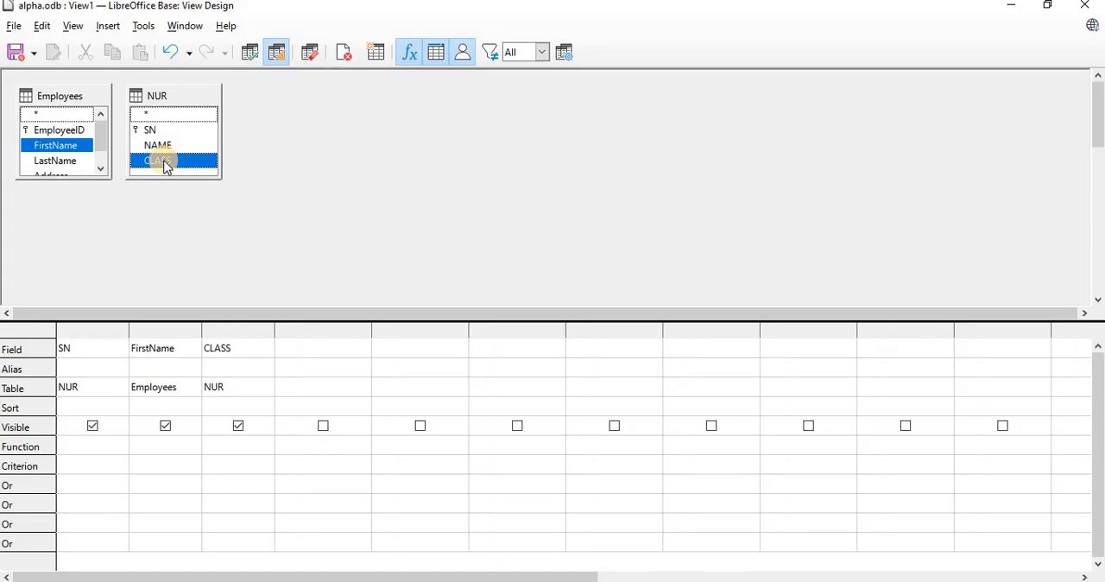
pyautogui.scroll(-1, 49, 170)
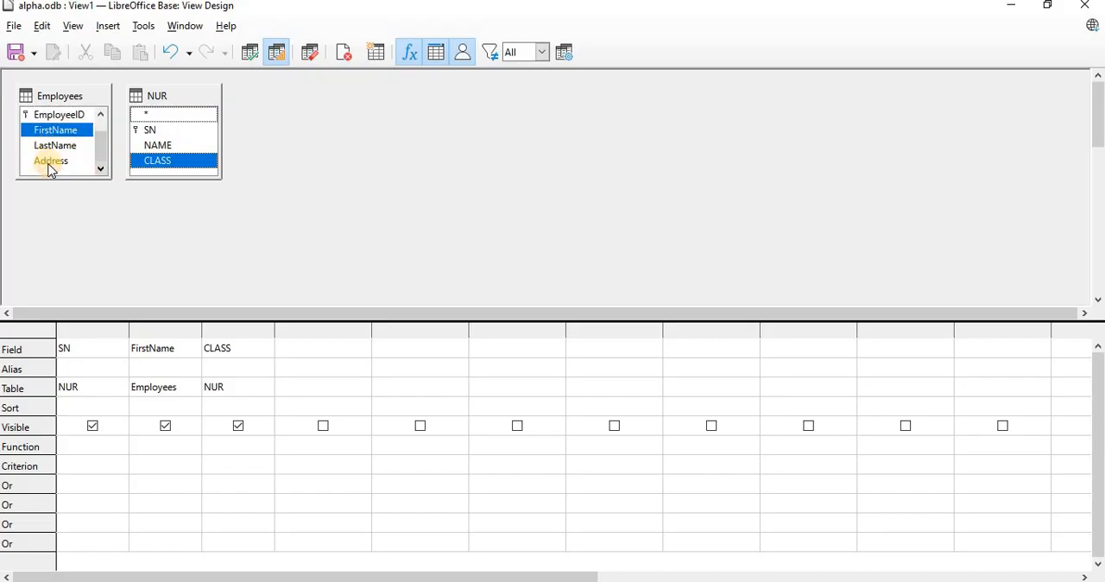
pyautogui.moveTo(49, 164); pyautogui.dragTo(222, 350)
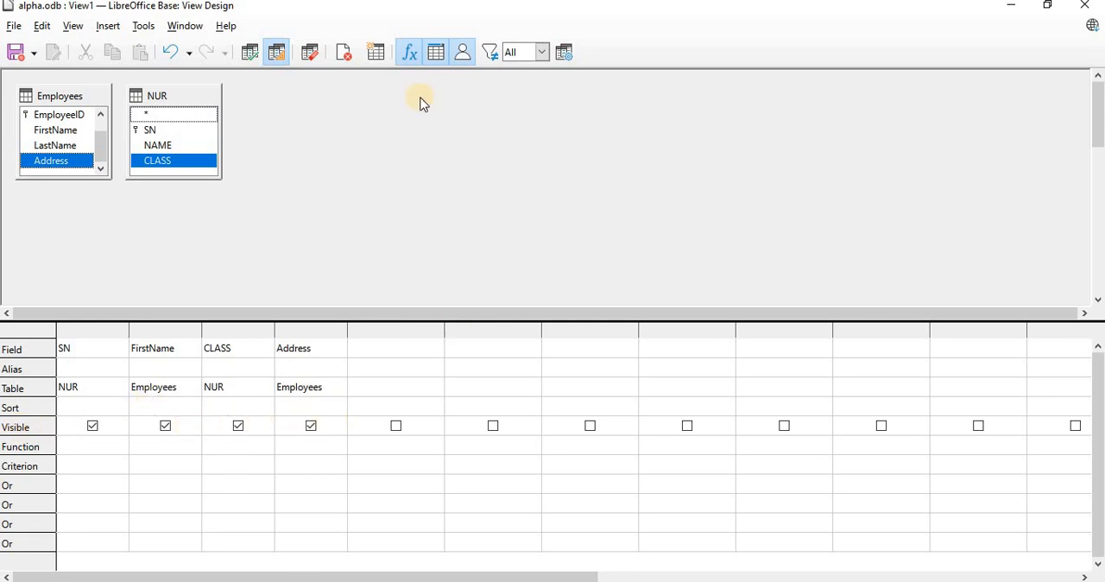
# - Save the view as View1 and close its design window
pyautogui.click(16, 52)
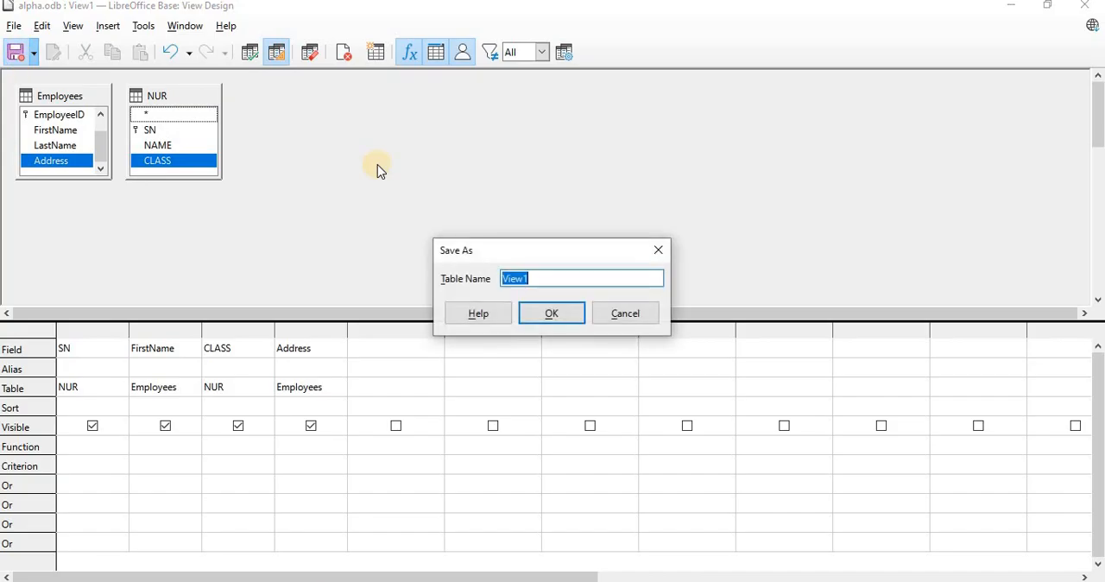
pyautogui.click(552, 314)
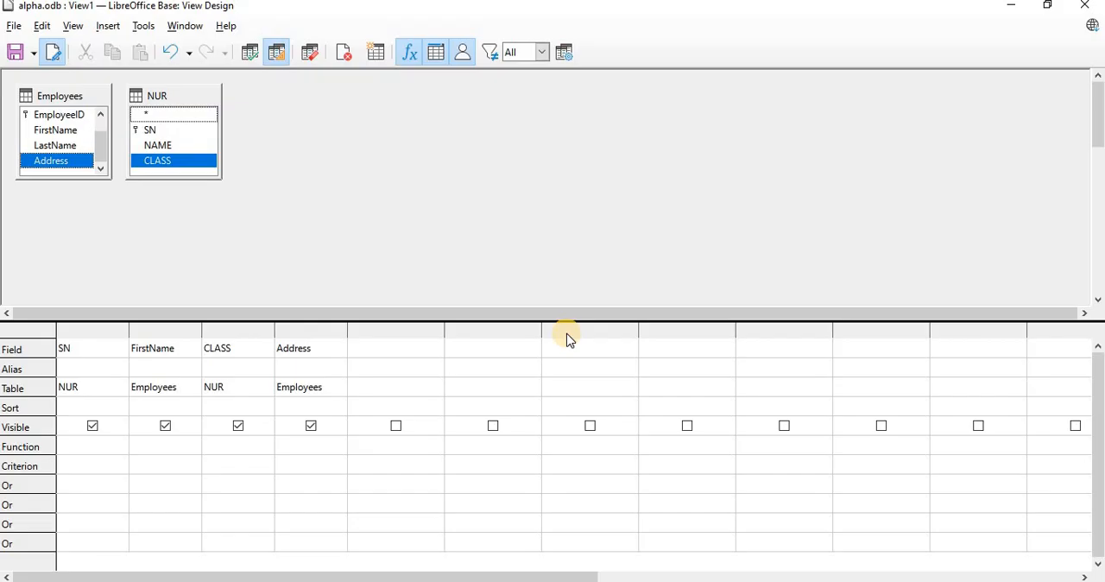
pyautogui.click(1085, 5)
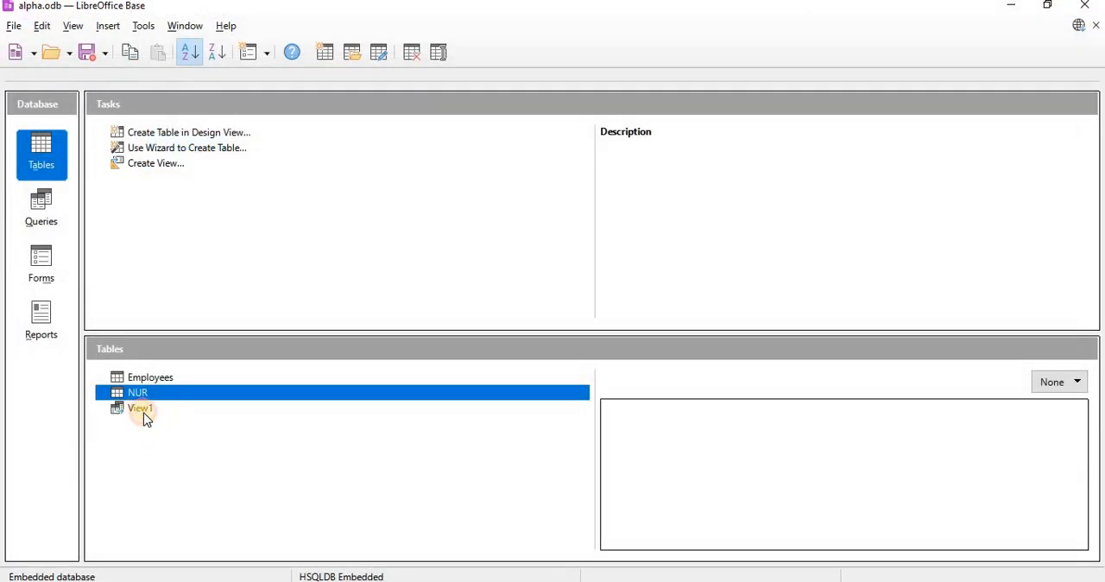
# - Open View1 to check the records combined from both tables, and close its data view
pyautogui.click(141, 411)
pyautogui.doubleClick(141, 410)
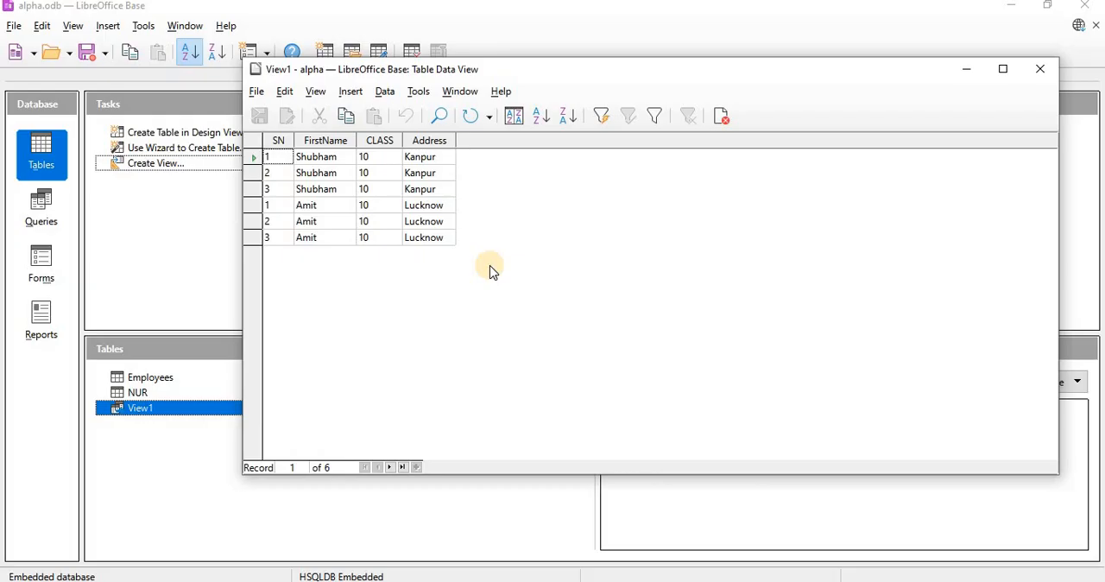
pyautogui.click(1042, 76)
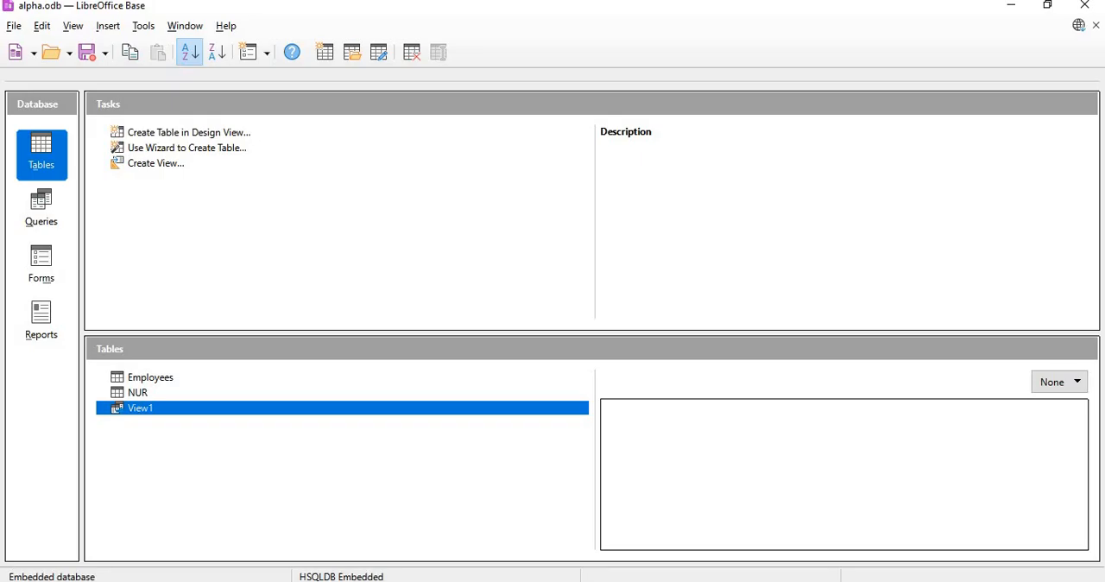
pyautogui.click(869, 581)
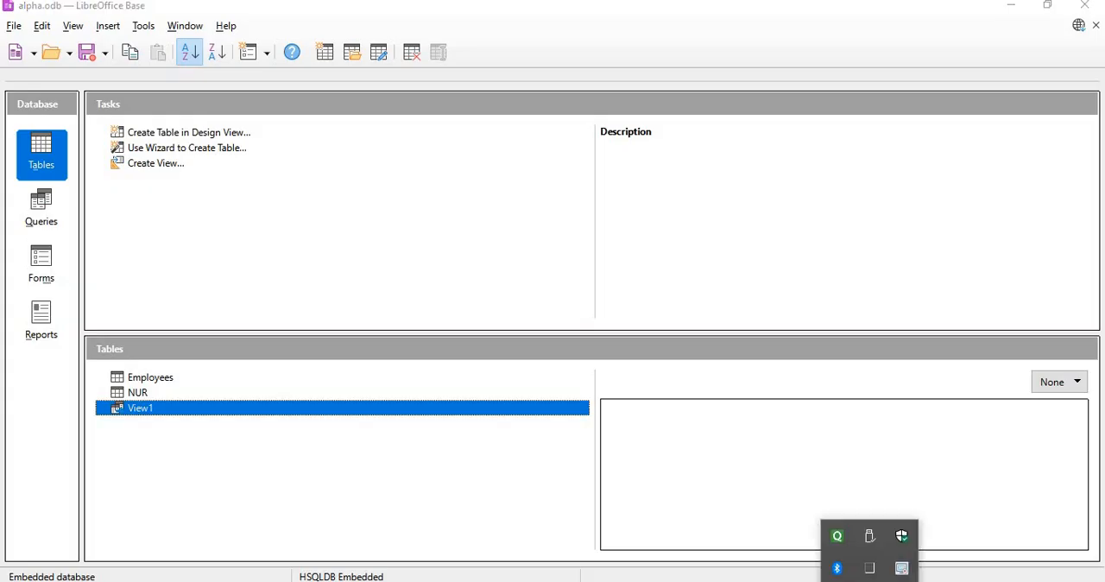
pyautogui.click(901, 572)
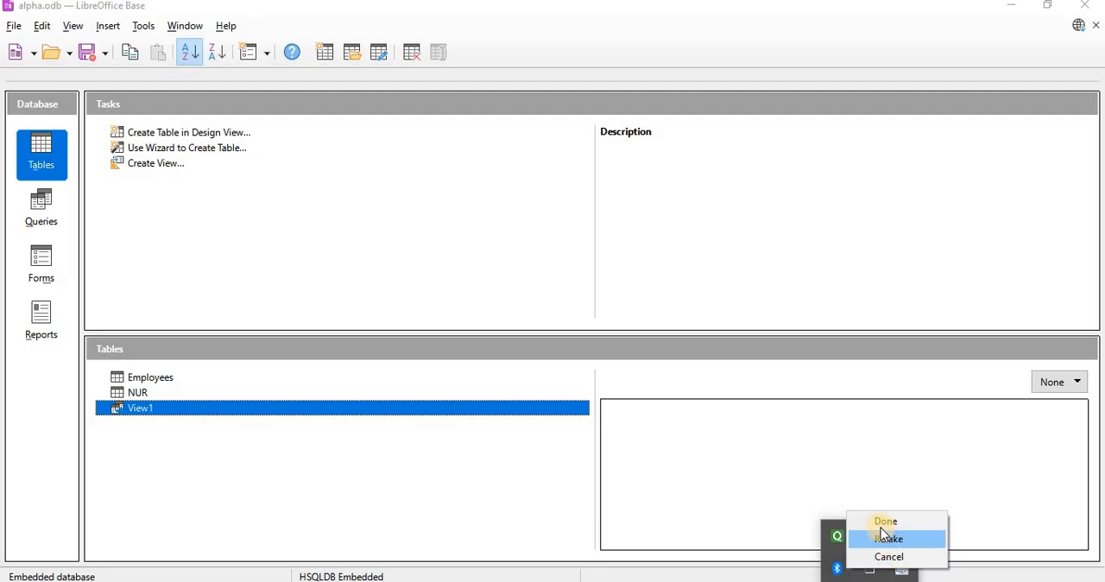